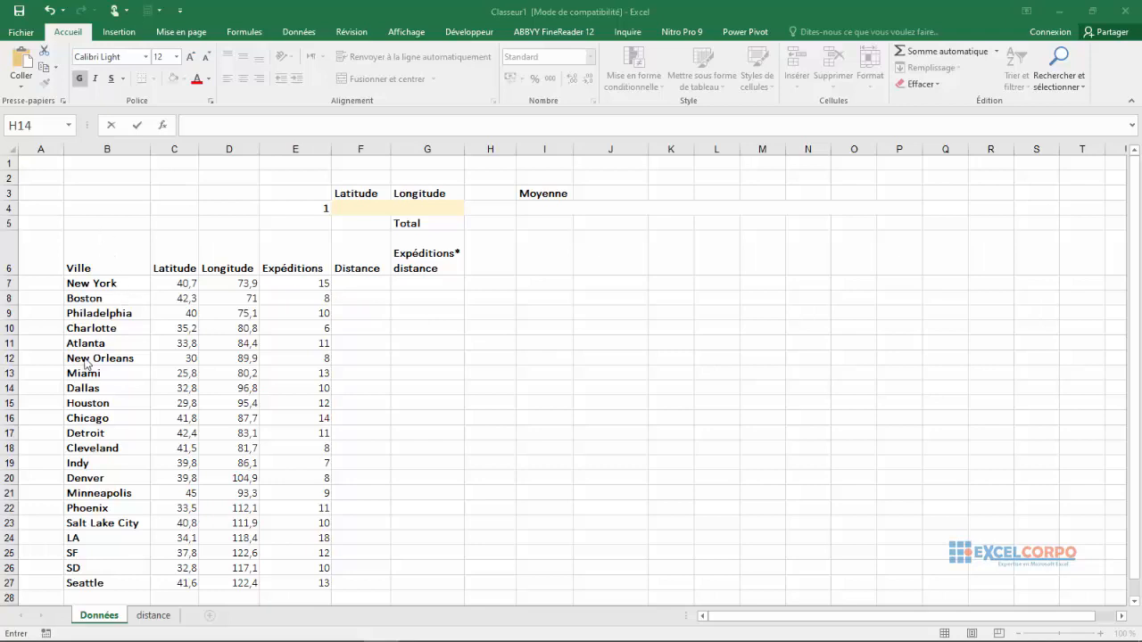
Examine the Ville, Latitude, Longitude and Expéditions columns of the Données sheet
left_click(104, 152)
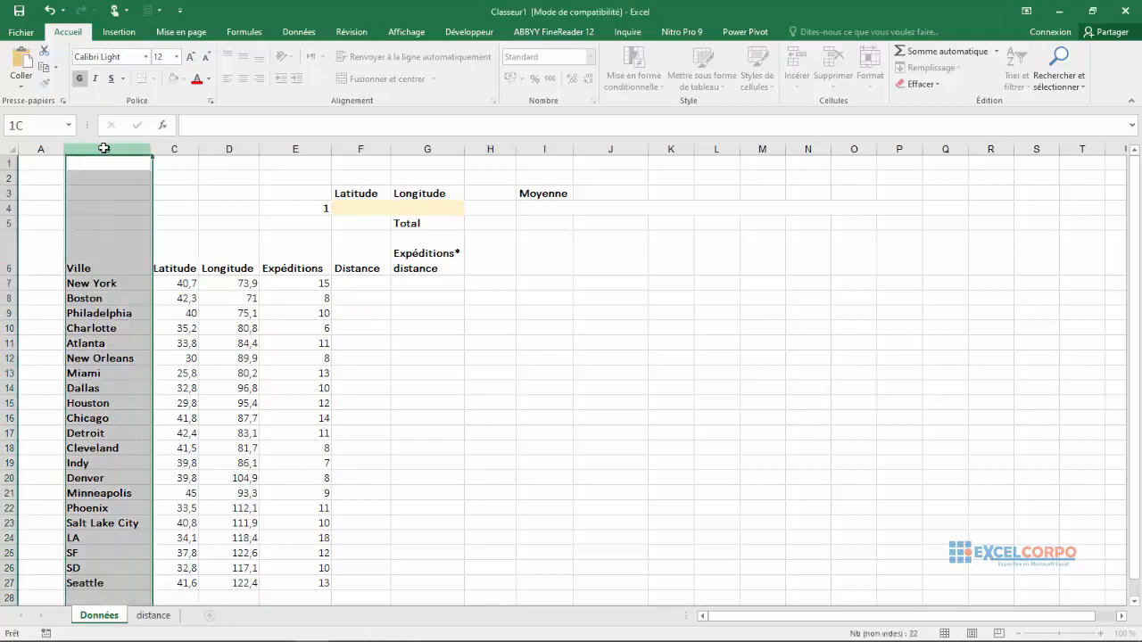
left_click(102, 271)
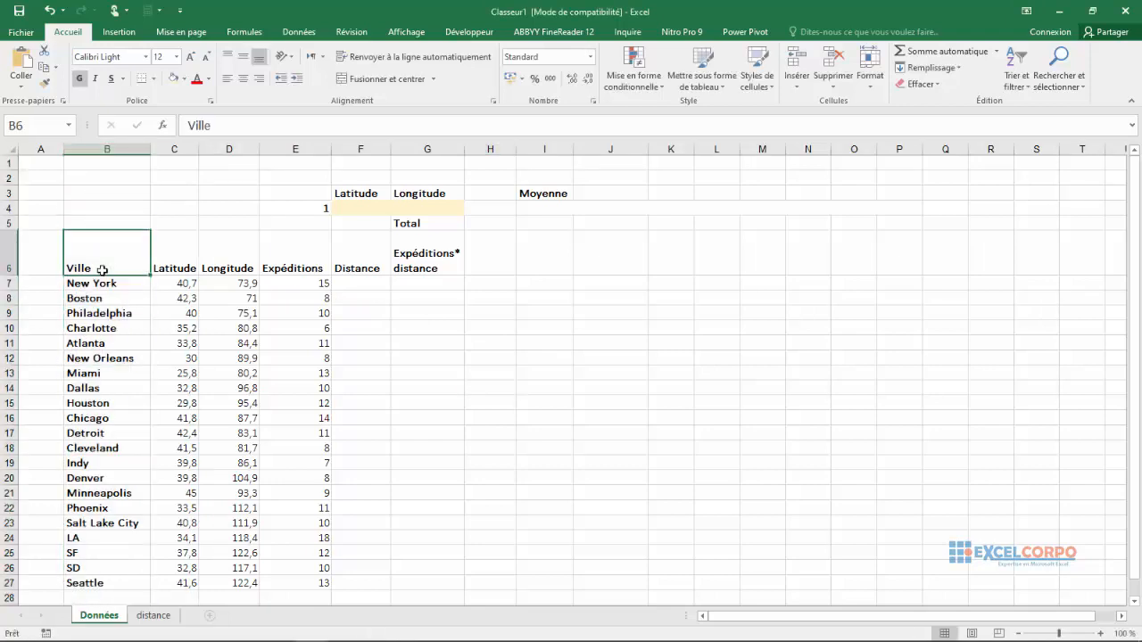
left_click(178, 145)
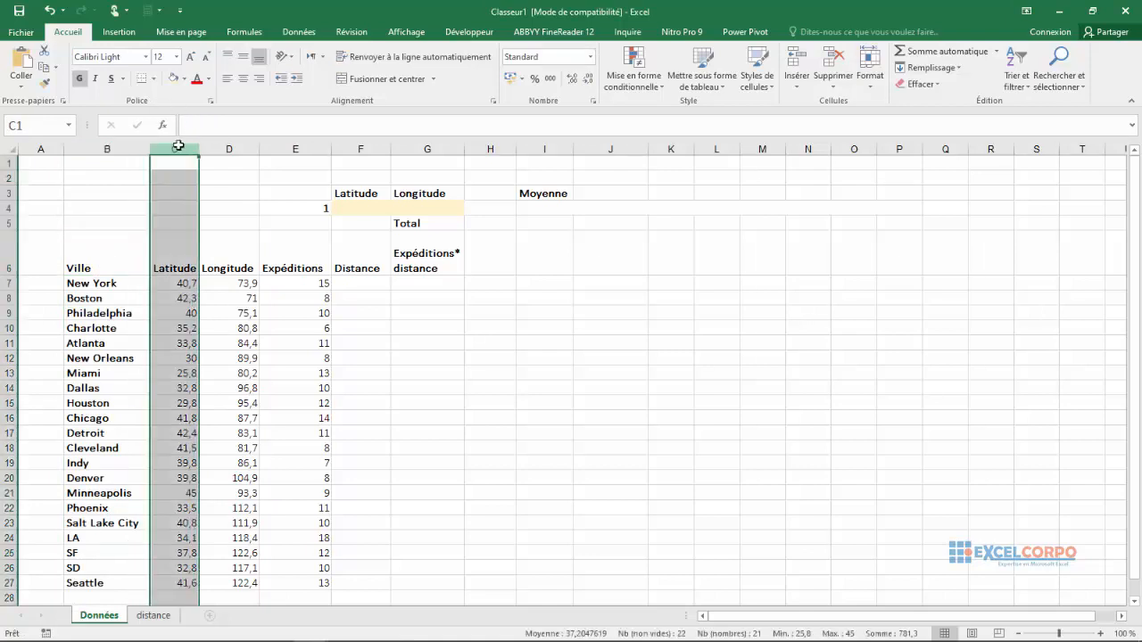
left_click(170, 287)
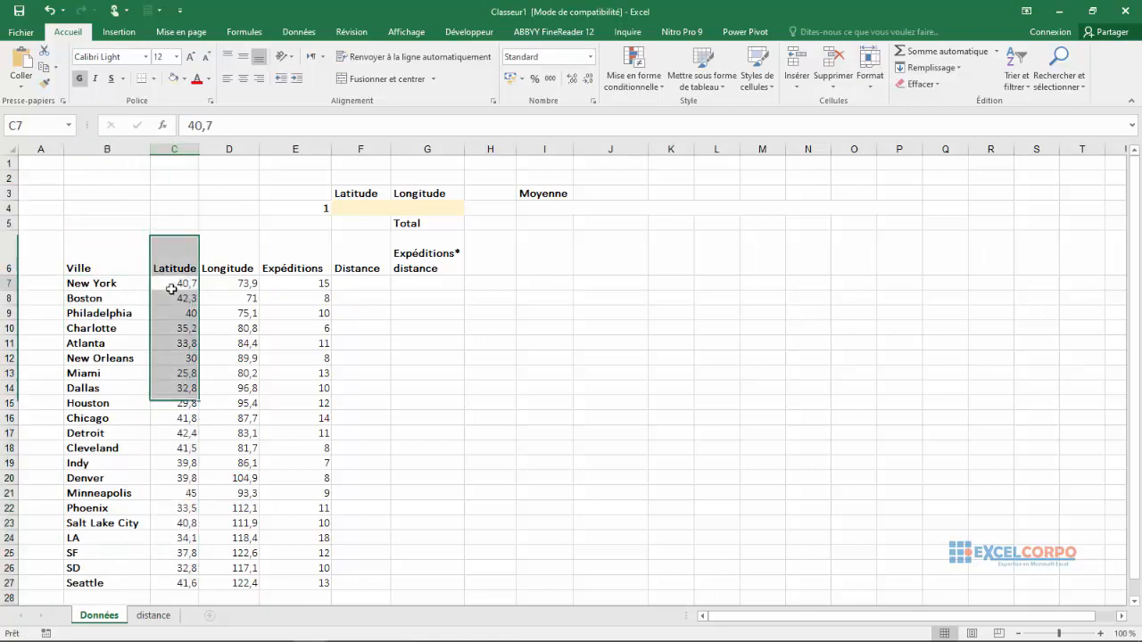
left_click(230, 149)
double_click(231, 283)
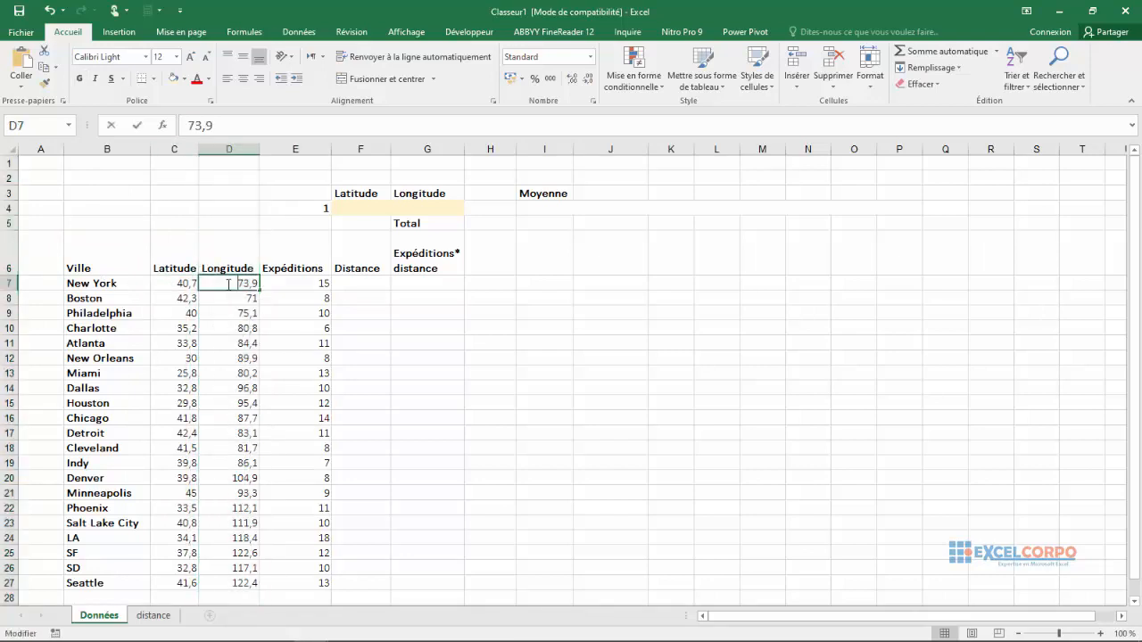
left_click(296, 149)
left_click(293, 284)
left_click(291, 314)
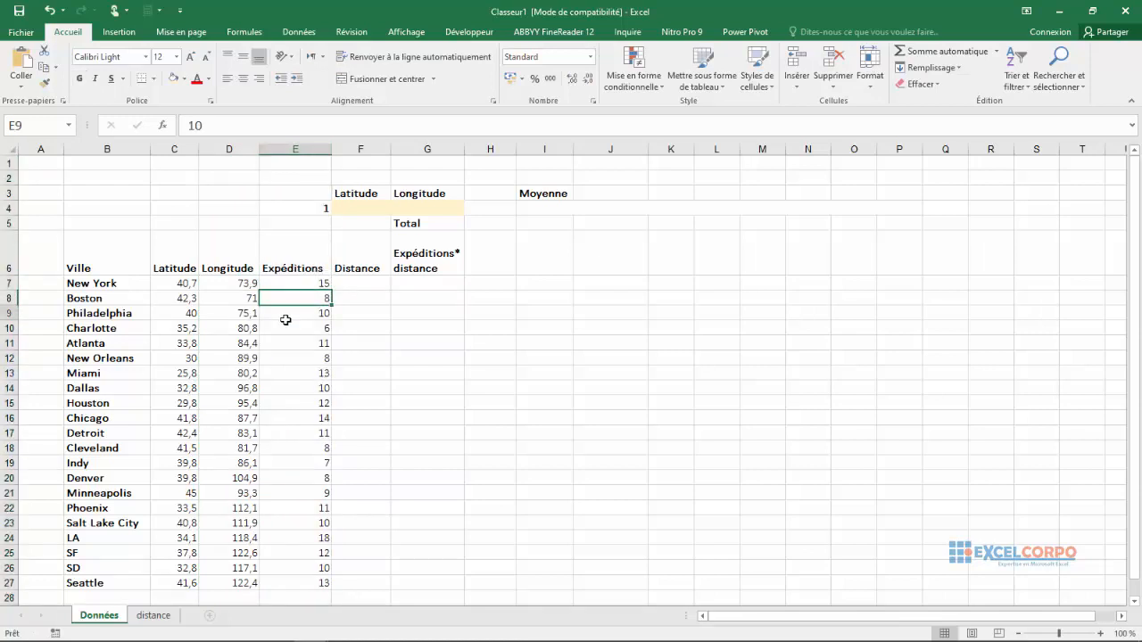
left_click(285, 343)
left_click(286, 383)
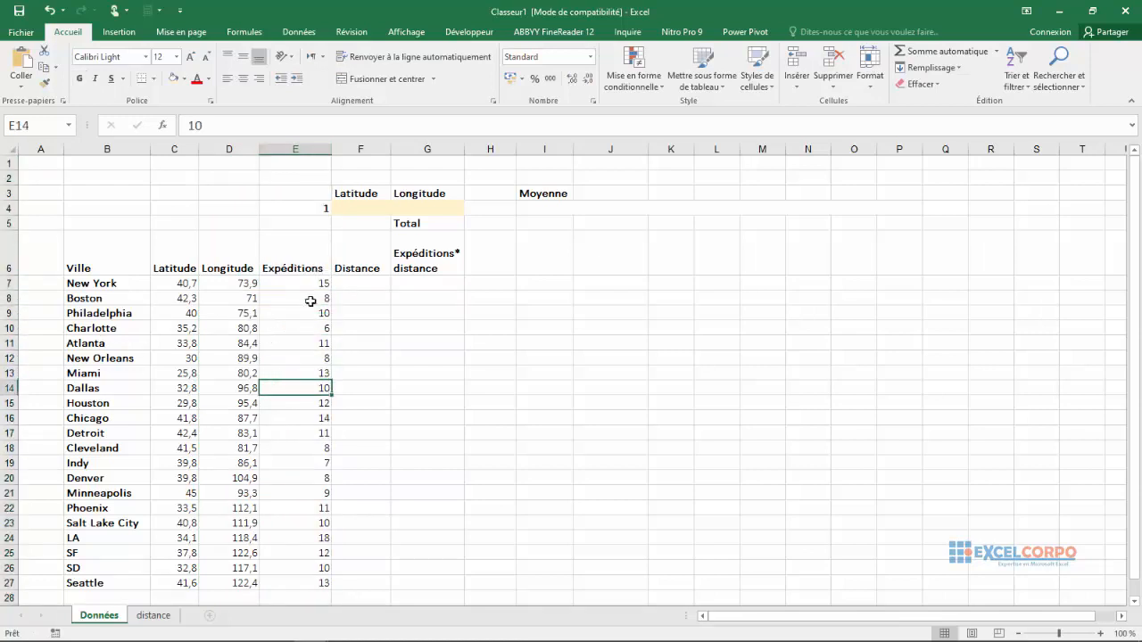
Review the Distance and Expéditions*distance columns, the Total and Moyenne cells, and the formula image on the distance sheet
left_click(367, 146)
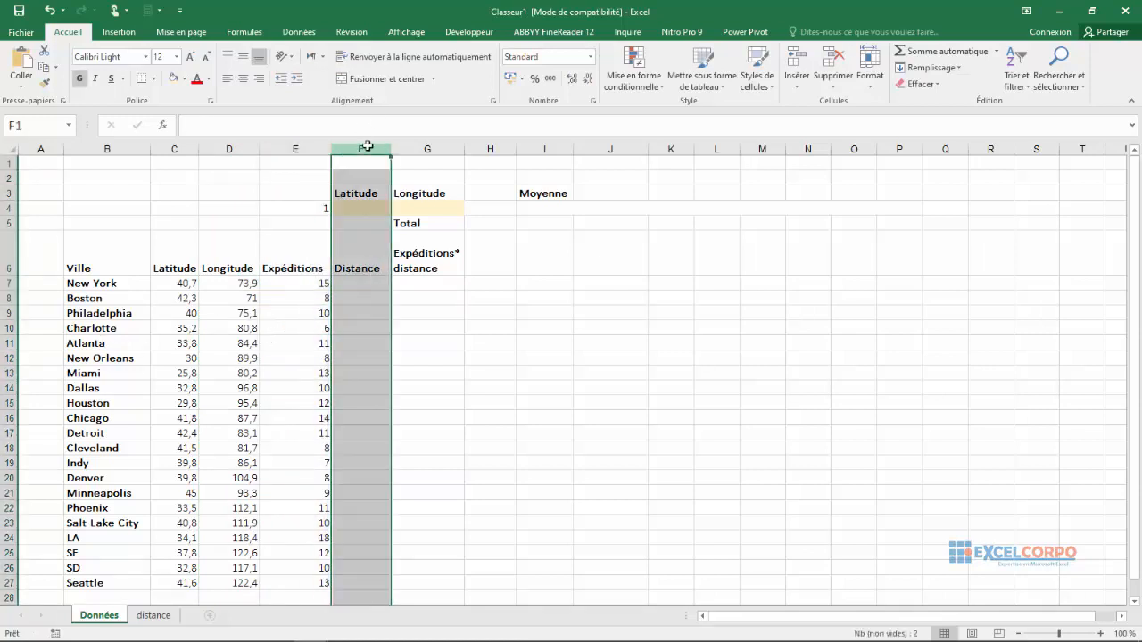
left_click(433, 148)
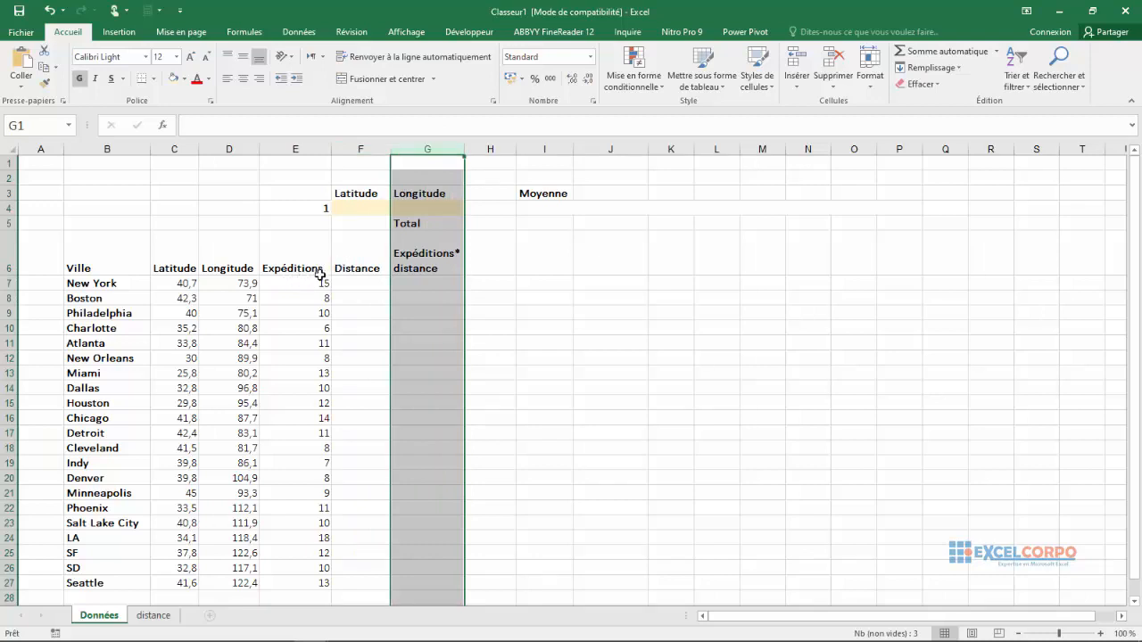
left_click(485, 224)
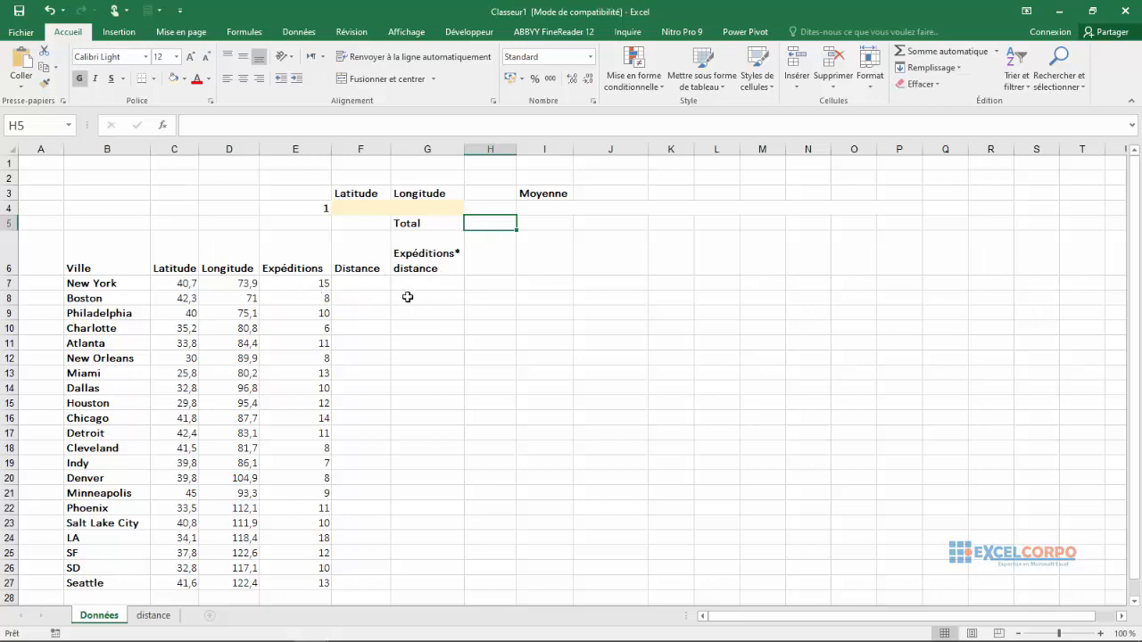
left_click(613, 192)
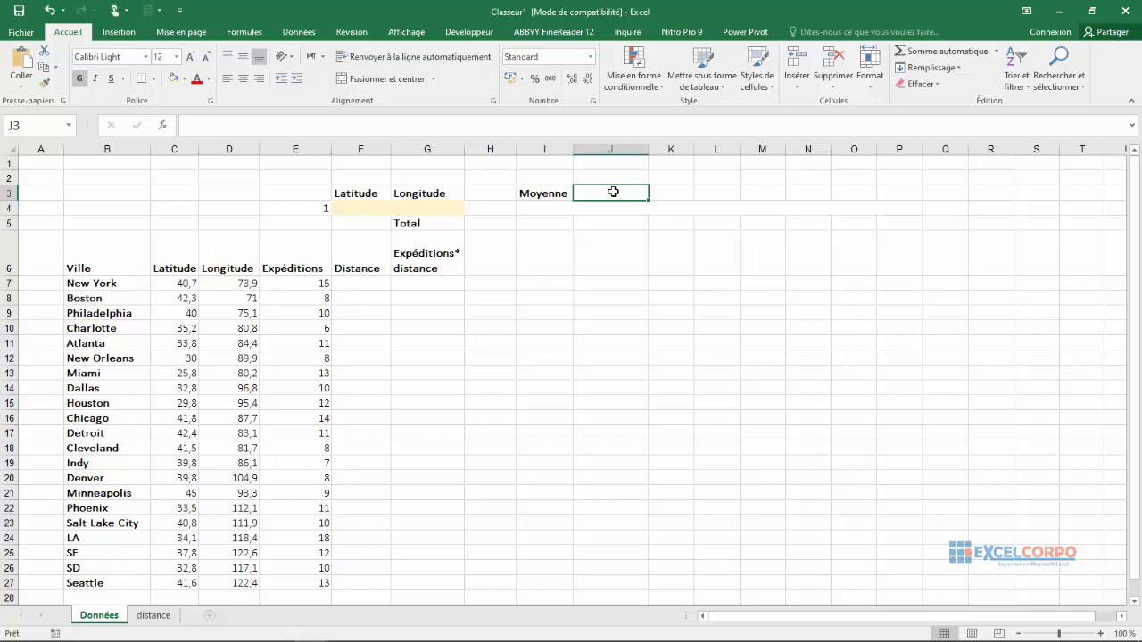
left_click(415, 301)
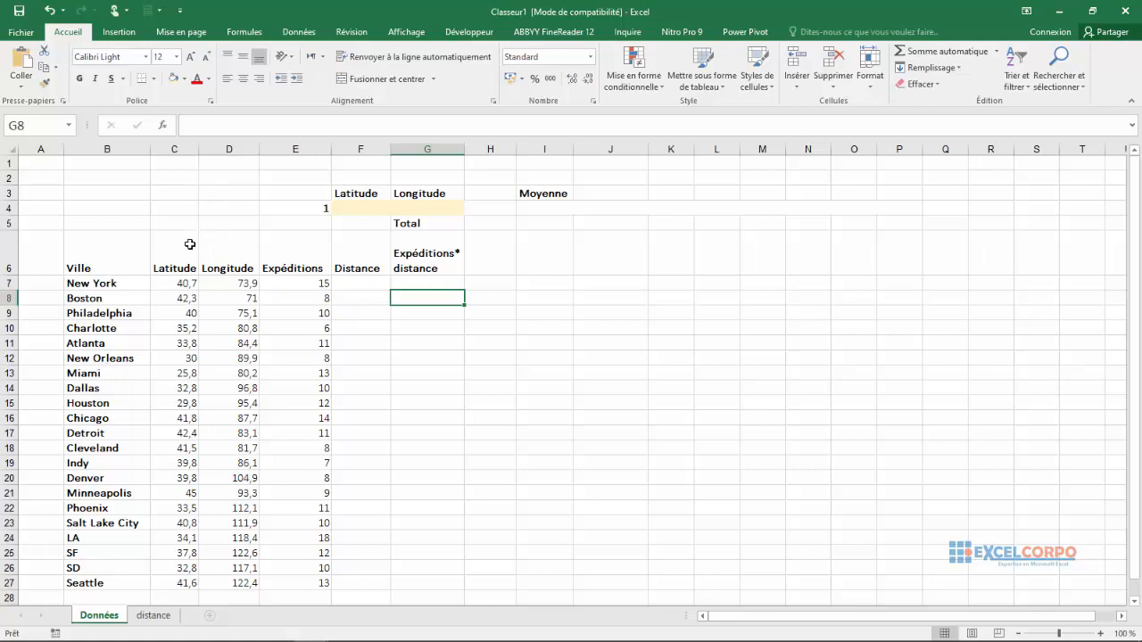
left_click(176, 149)
left_click(230, 149)
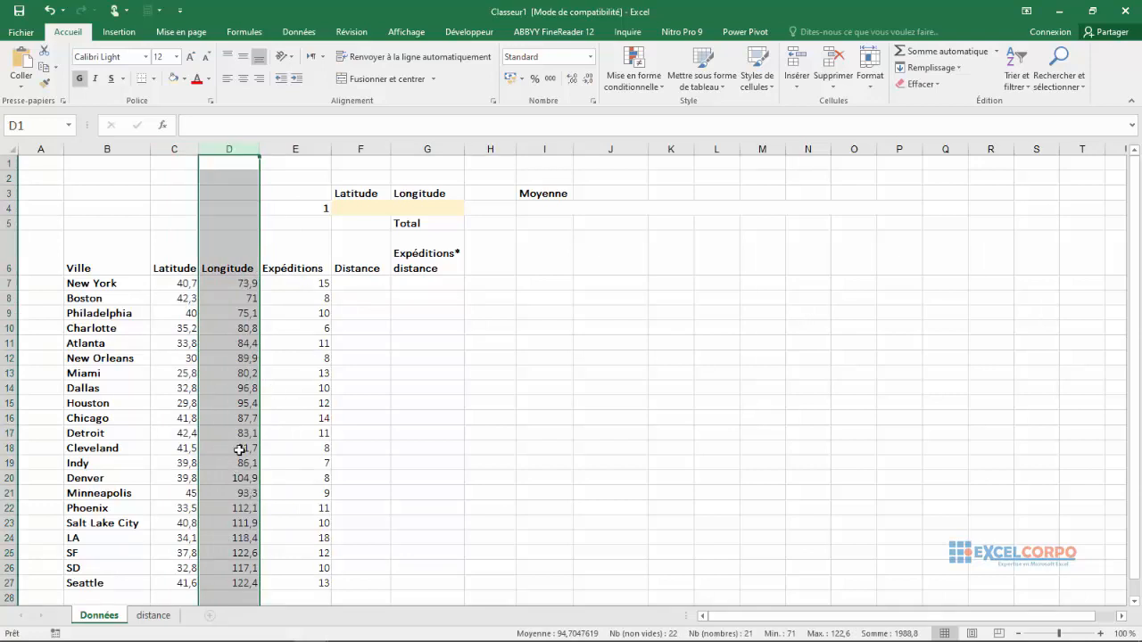
left_click(154, 615)
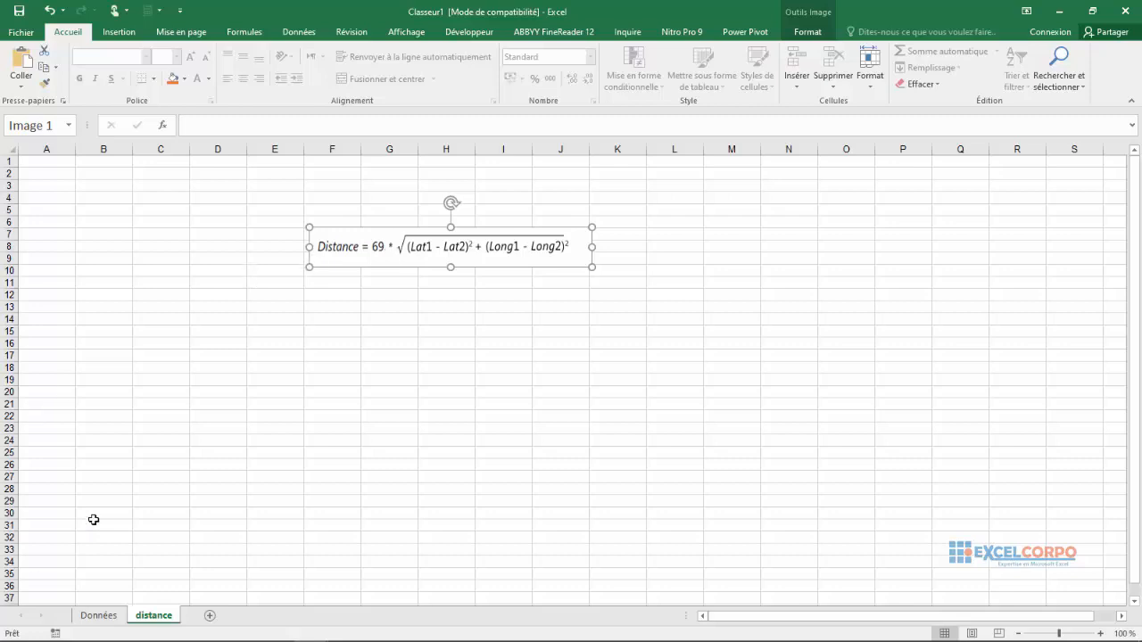
left_click(101, 616)
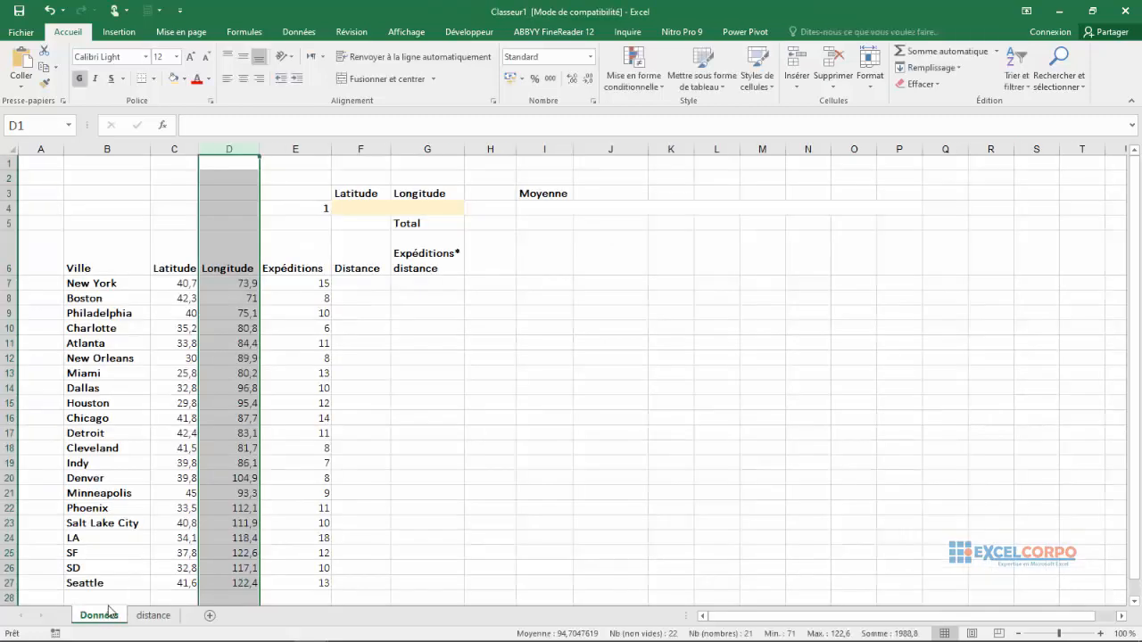
left_click(300, 352)
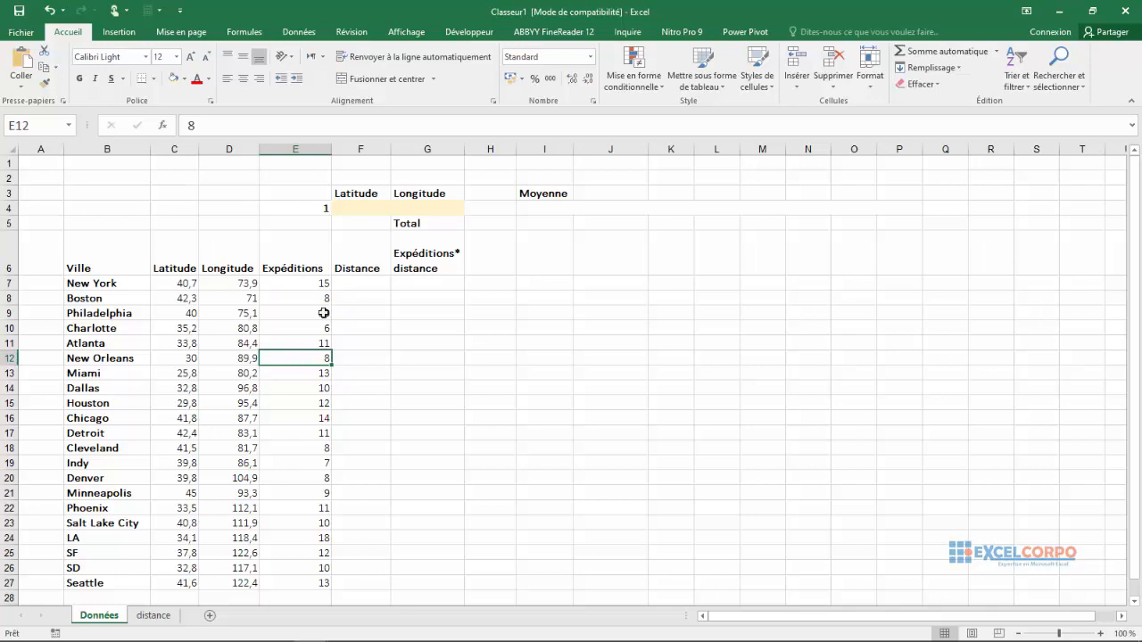
Enter trial coordinates for location 1: latitude 25 in F4 and longitude 40 in G4
left_click_drag(345, 206, 436, 205)
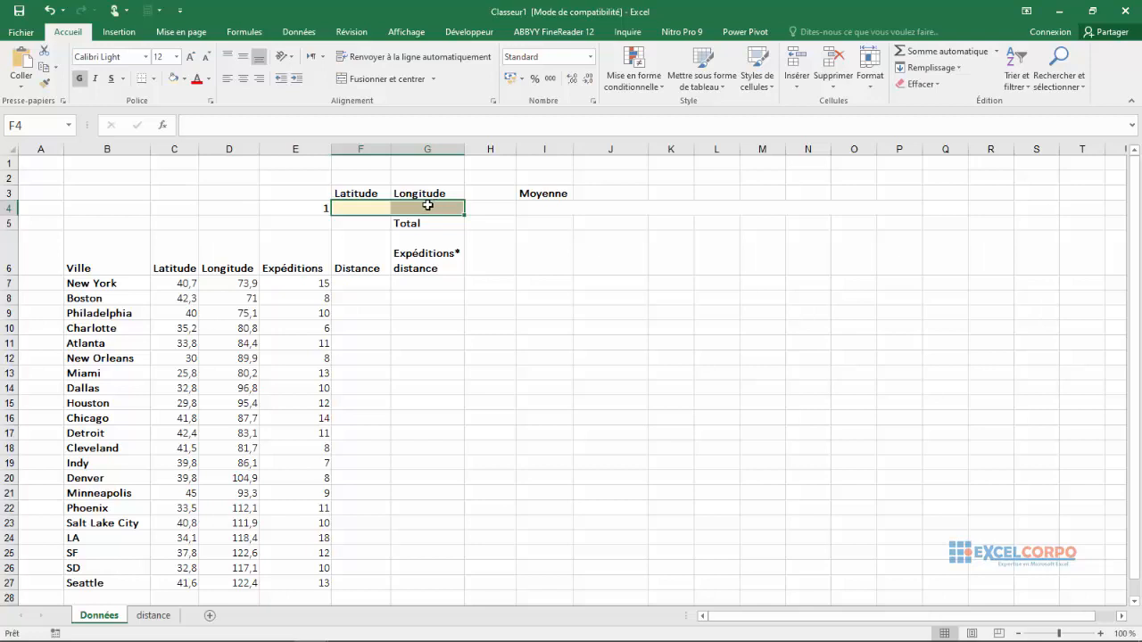
left_click(362, 209)
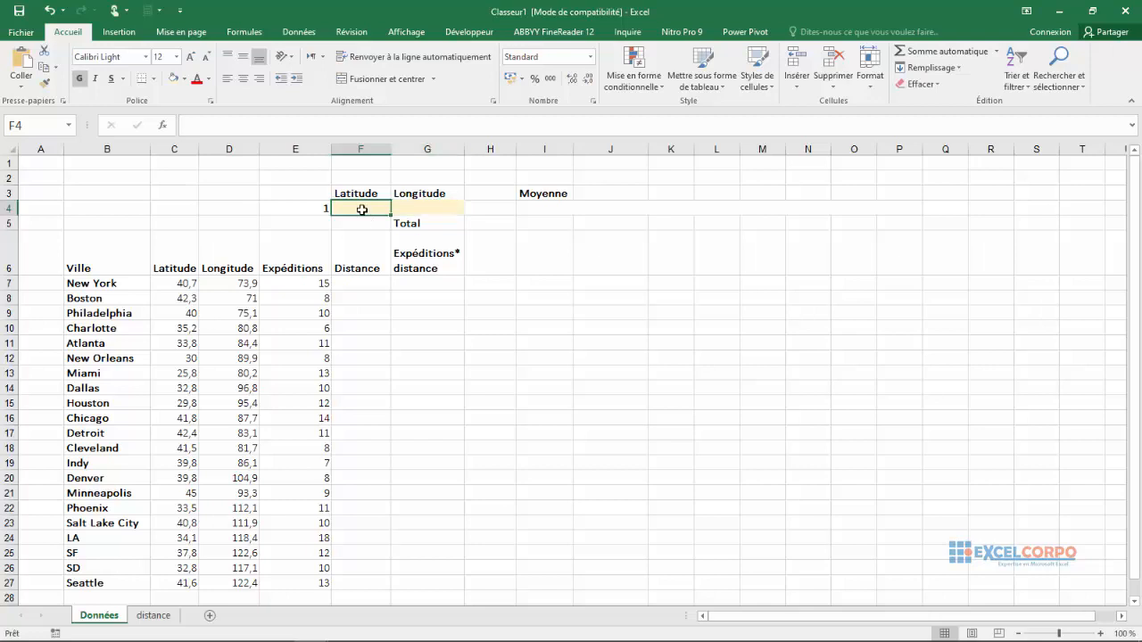
type("25")
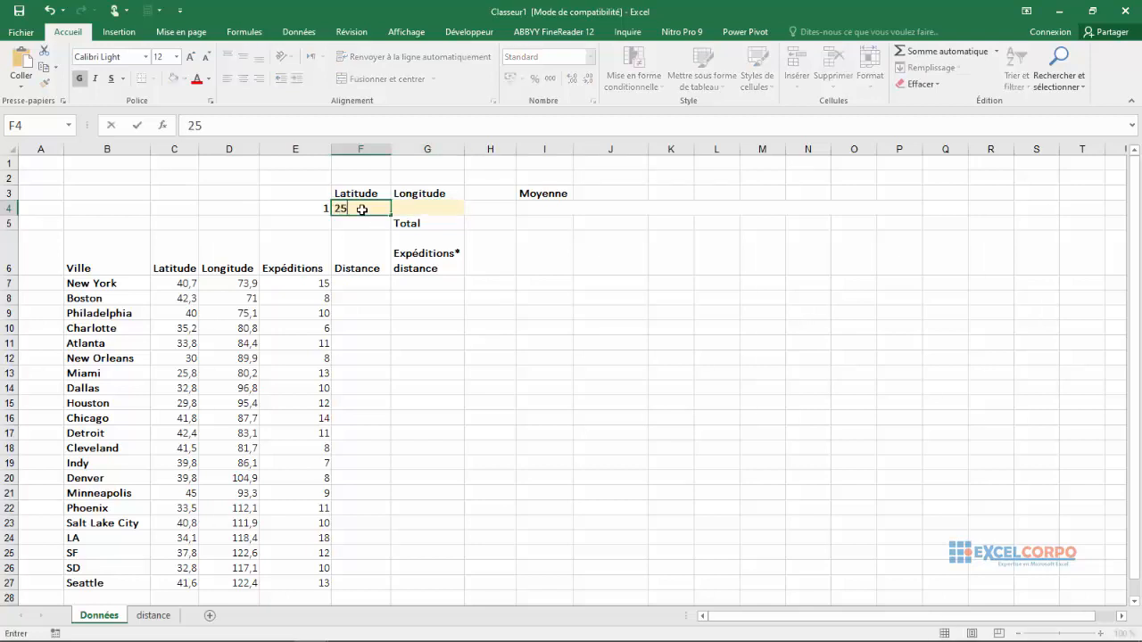
key("Tab")
type("40")
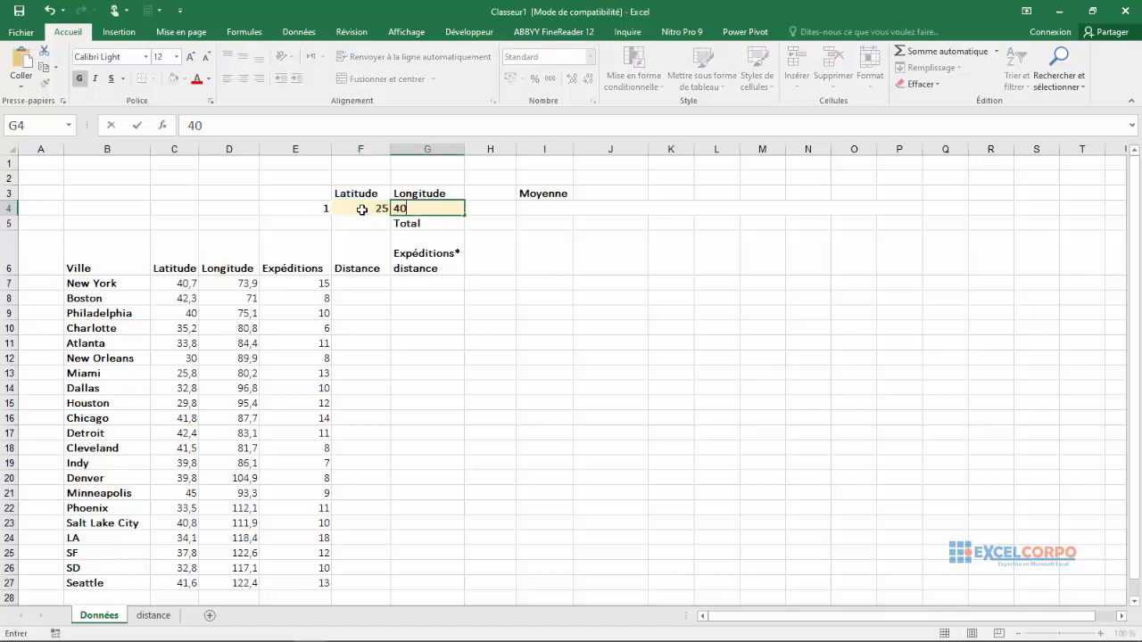
key("Return")
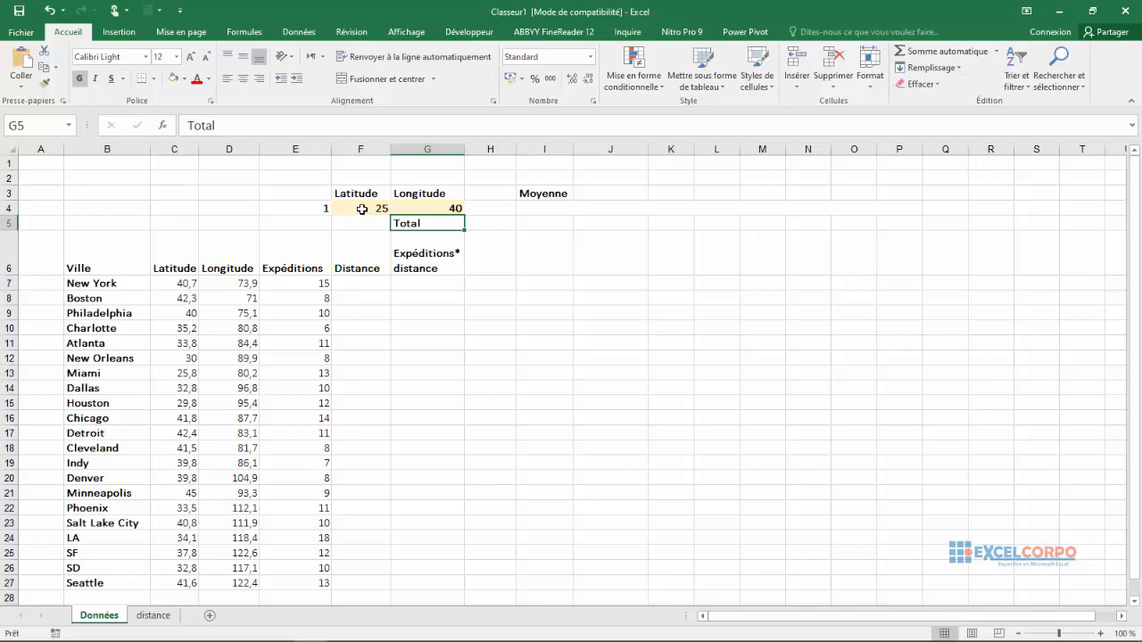
Review location 1's coordinates, New York's latitude, longitude and shipments, and the Distance column
left_click(450, 208)
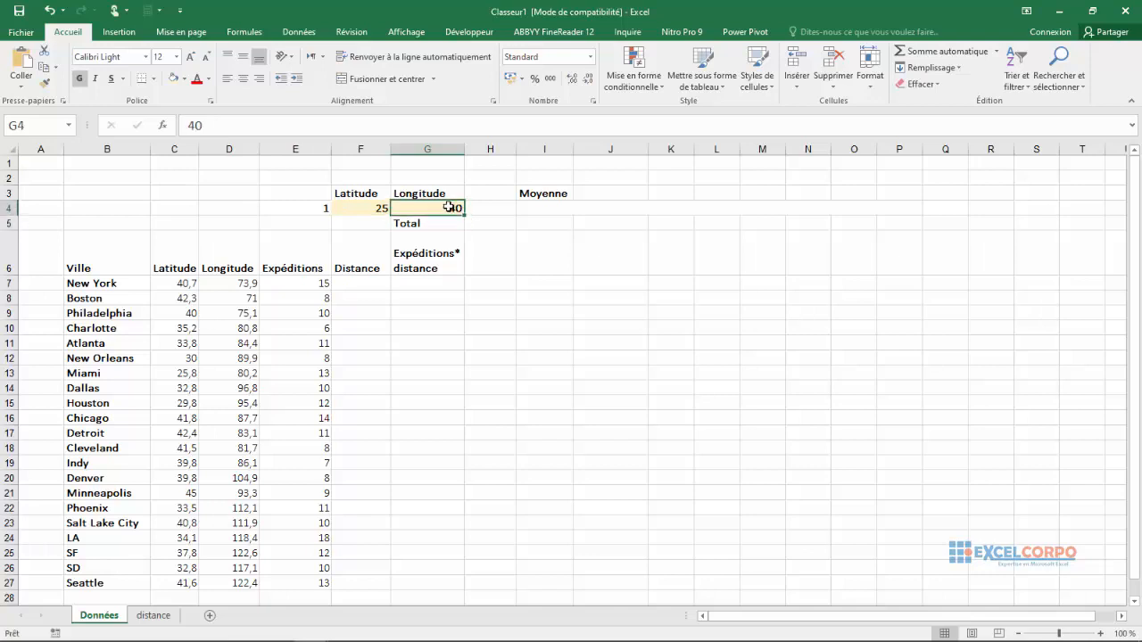
left_click(382, 208)
left_click(427, 215)
left_click(174, 284)
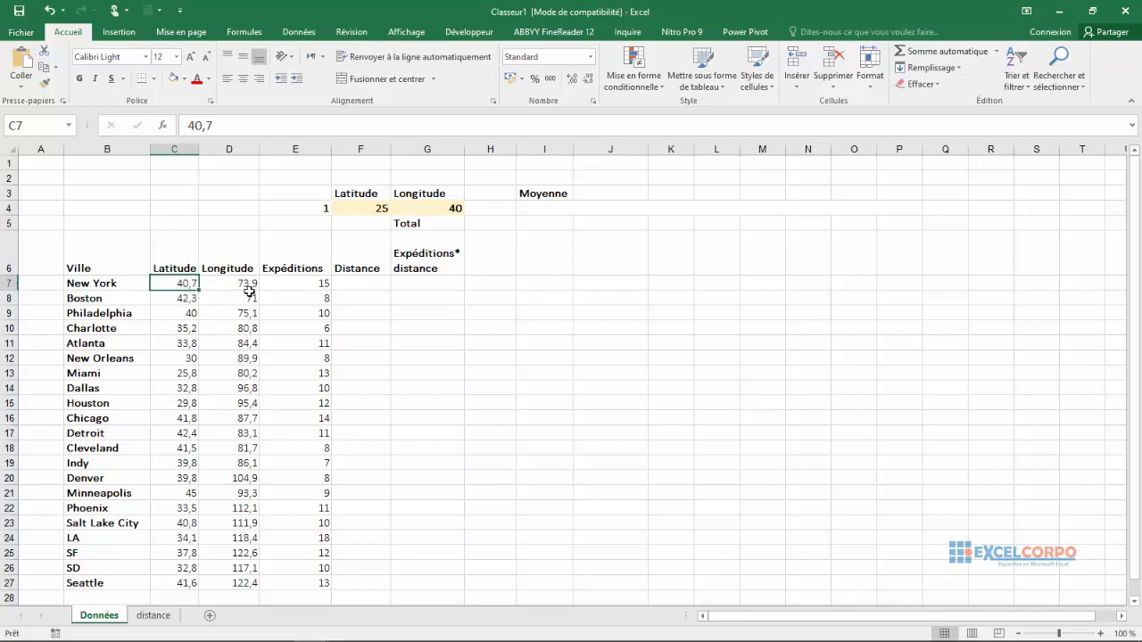
left_click(237, 284)
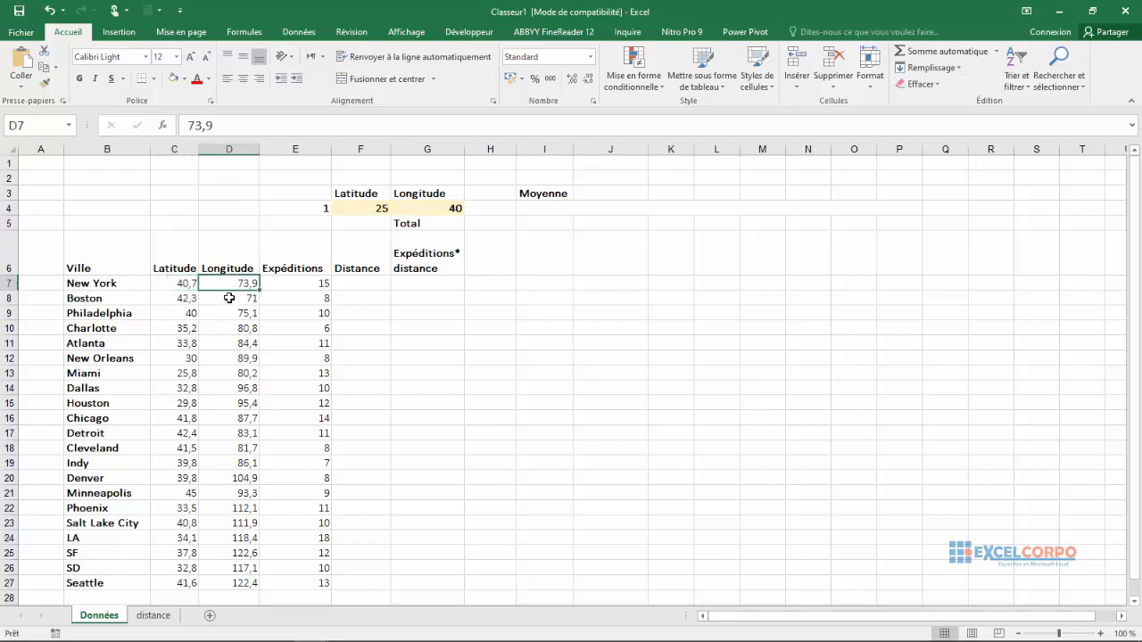
left_click(302, 282)
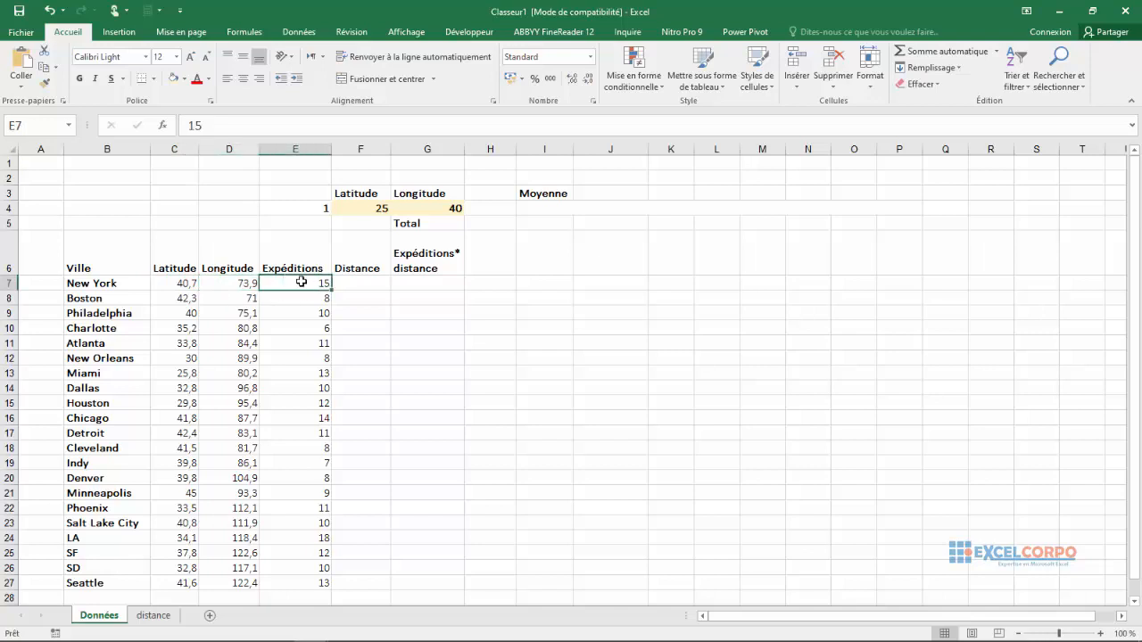
left_click(363, 150)
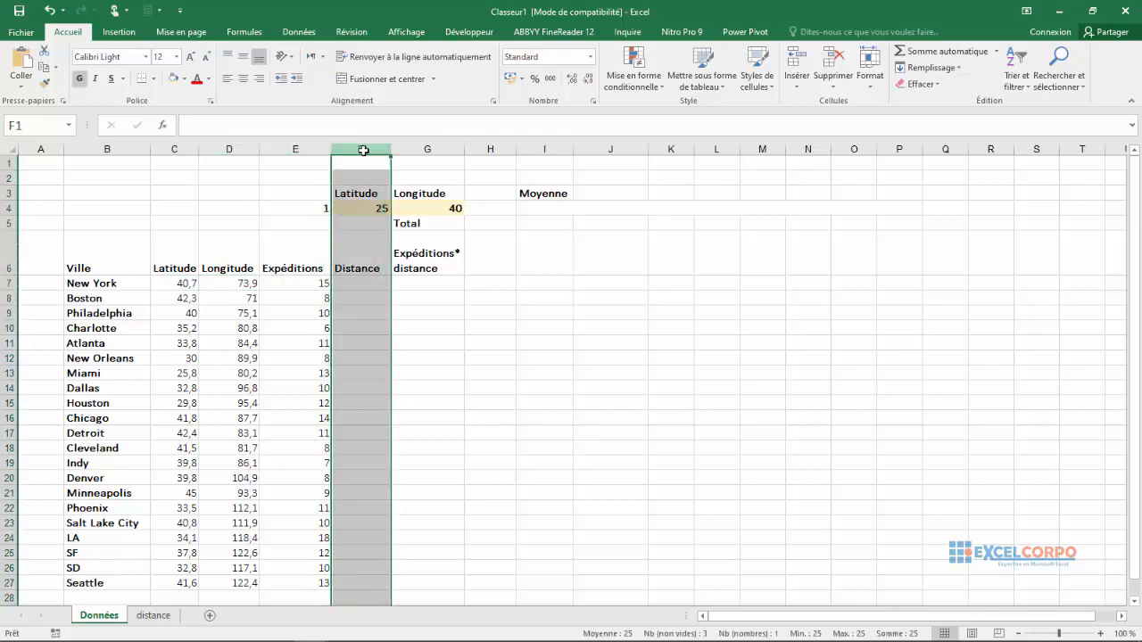
Consult the formula on the distance sheet and begin New York's distance formula in F7 of Données with =69*RACINE((C7-$F$4)^2
left_click(366, 283)
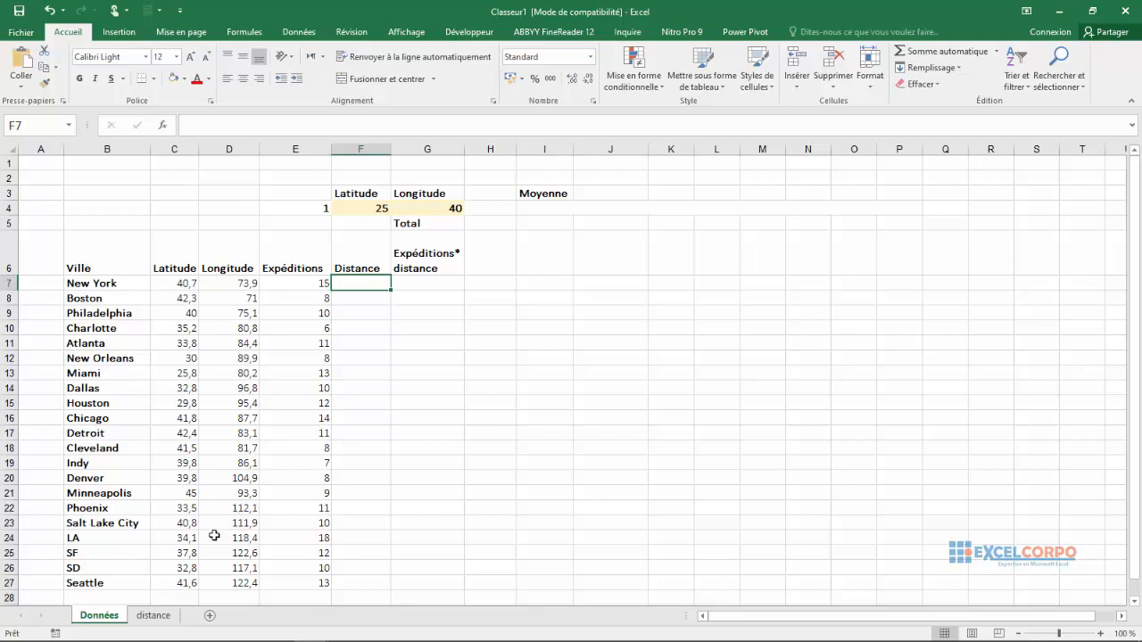
left_click(159, 617)
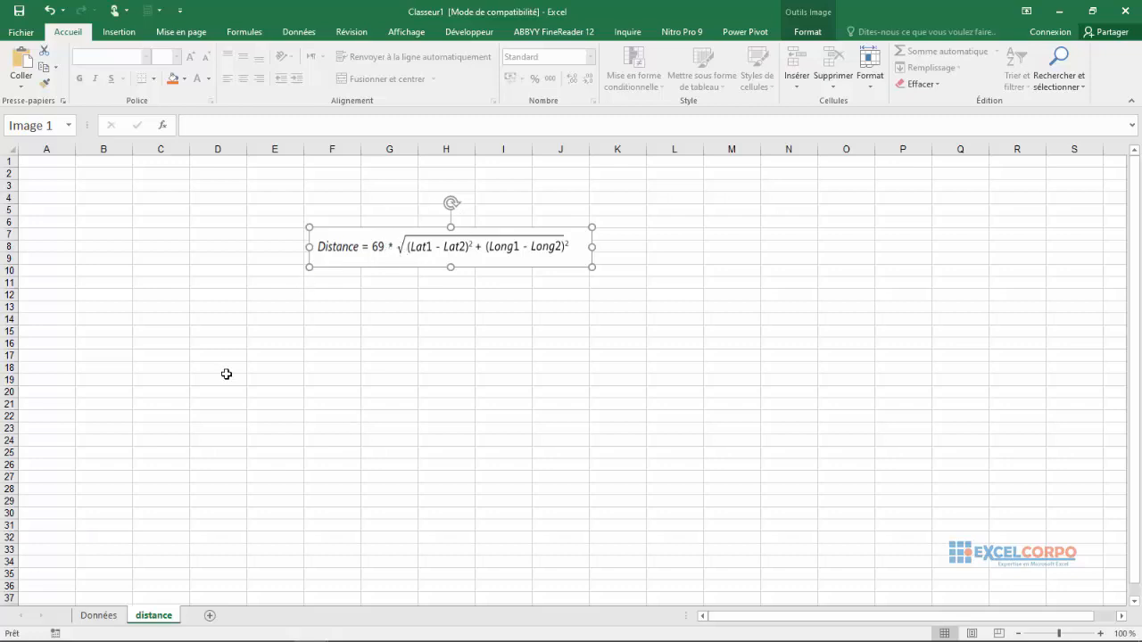
left_click(93, 618)
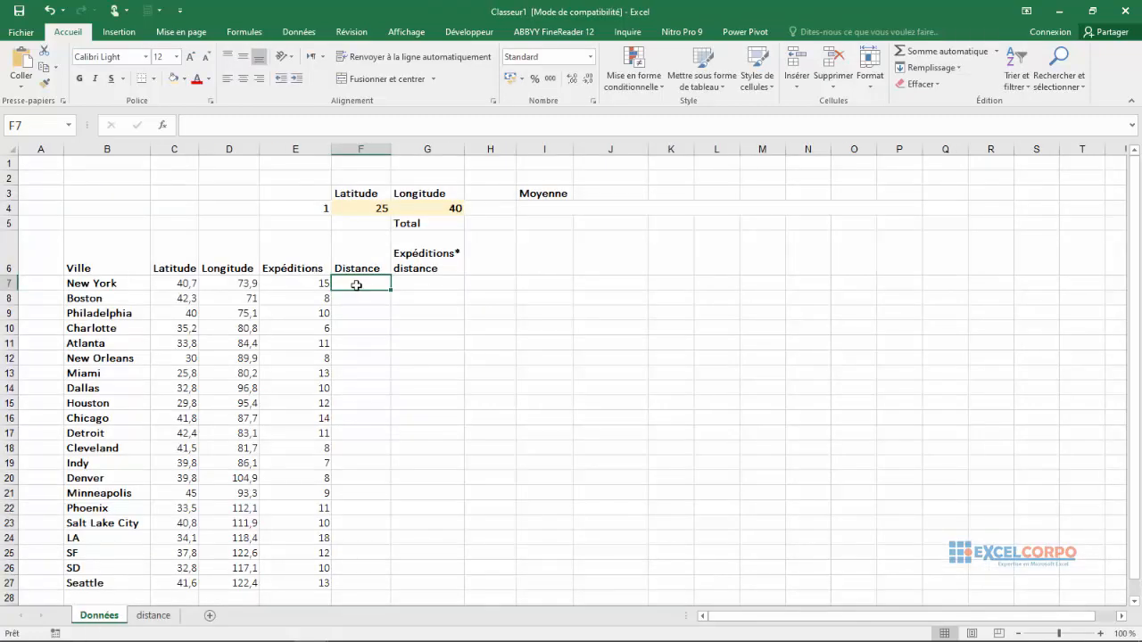
type("=")
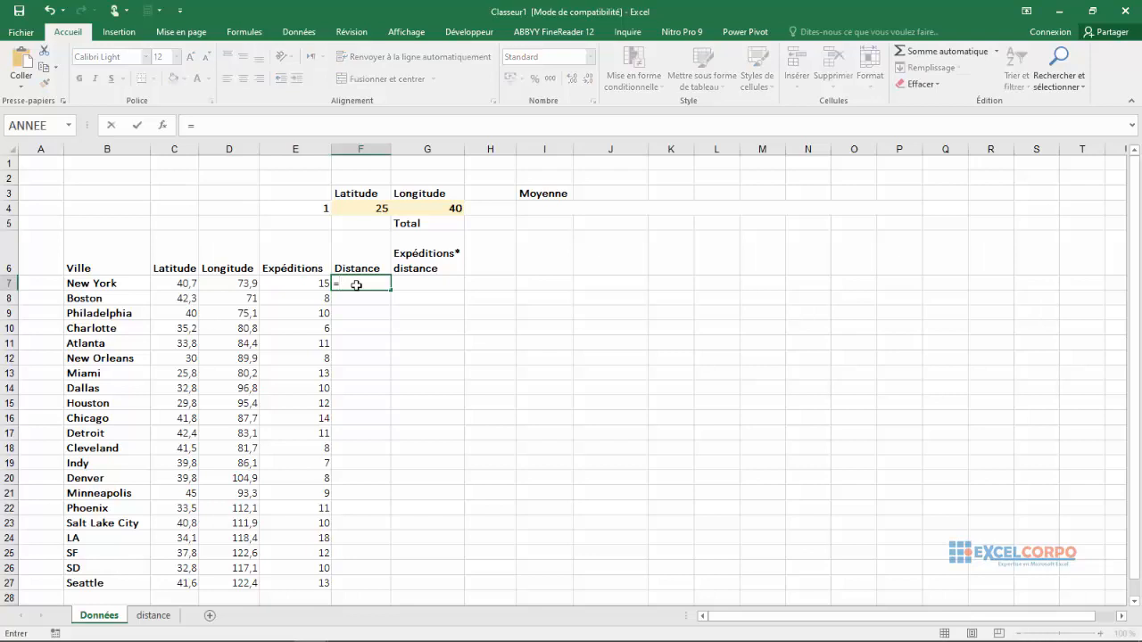
type("69*ra")
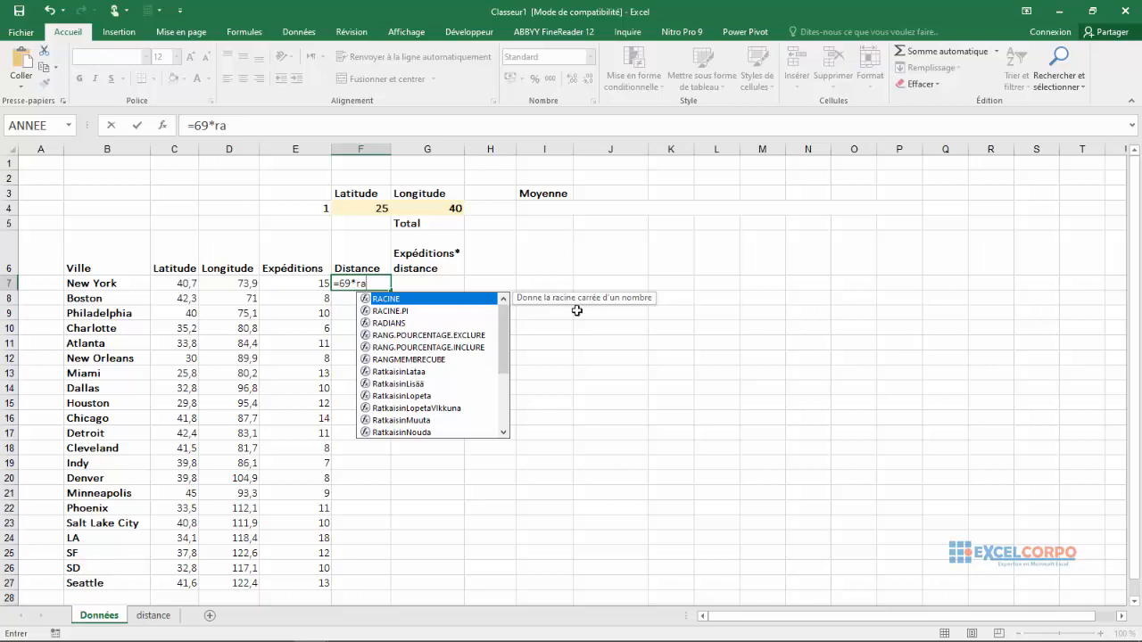
double_click(409, 302)
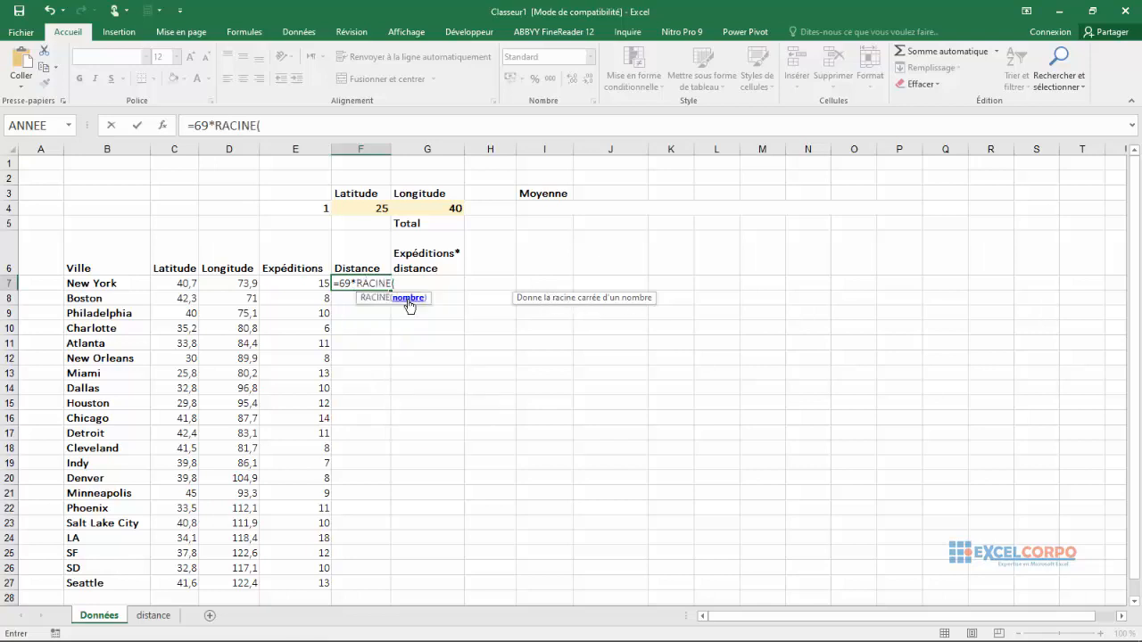
type("(")
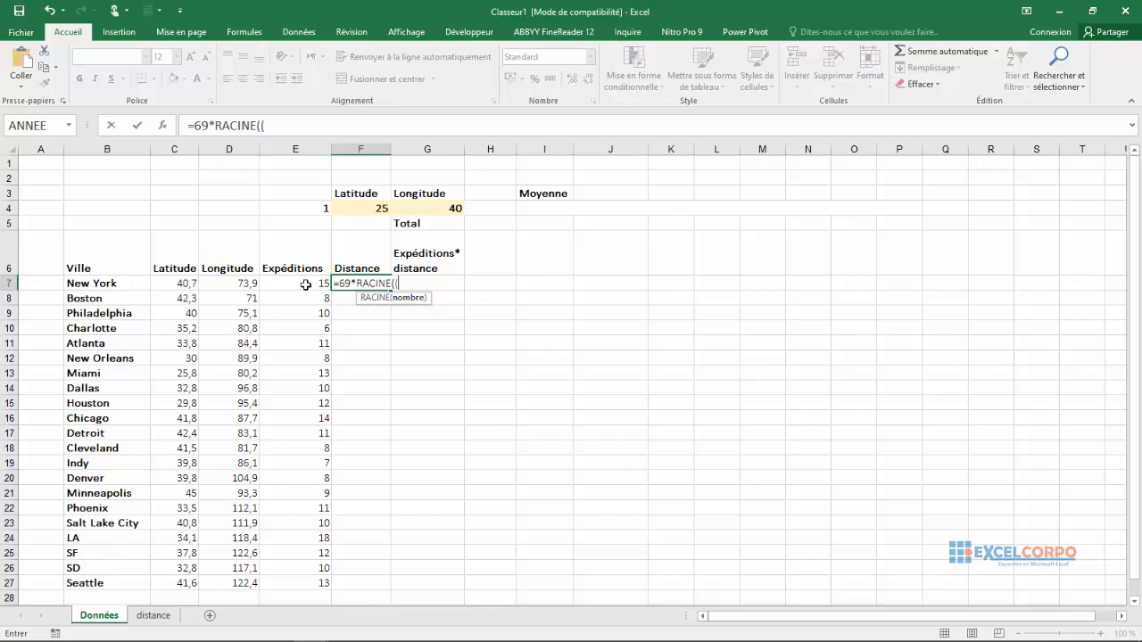
left_click(181, 282)
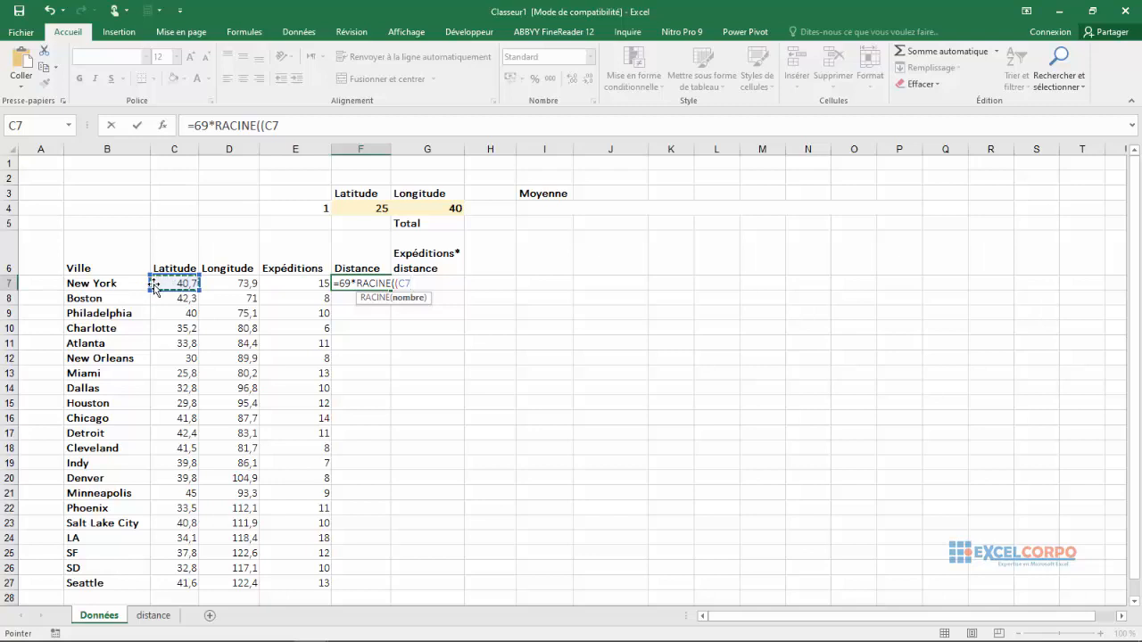
type("-")
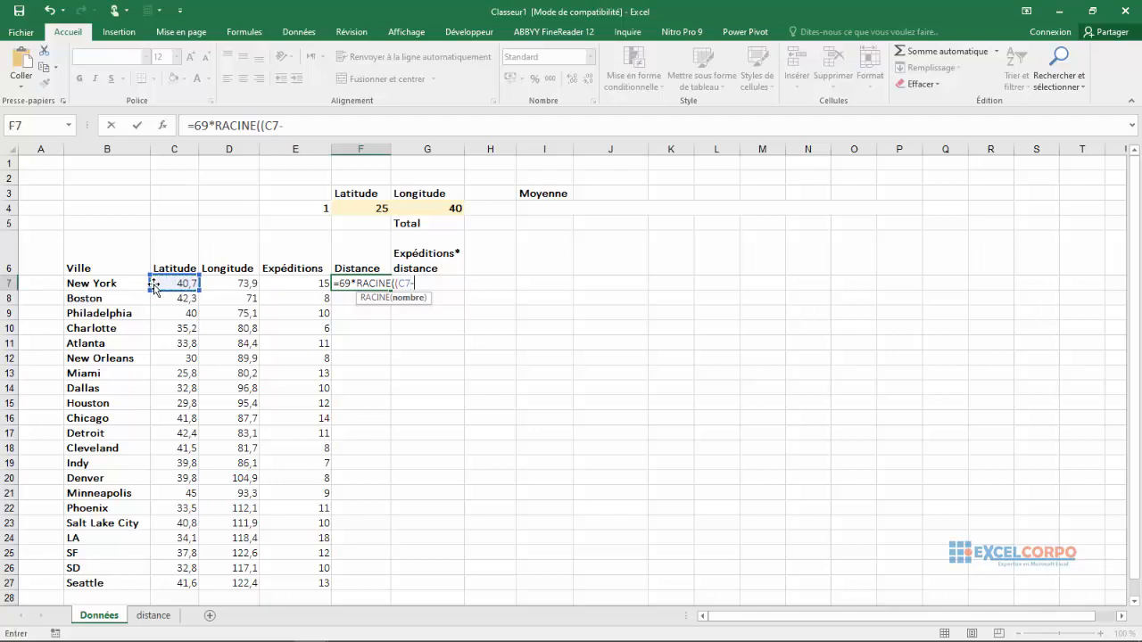
left_click(378, 207)
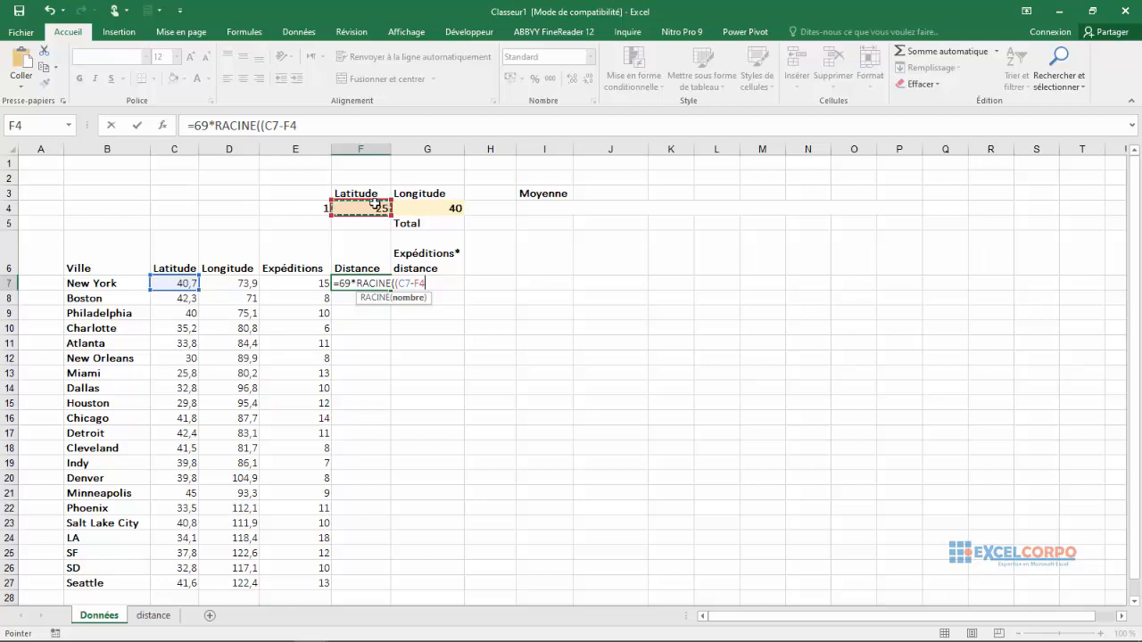
key("F4")
type(")^2")
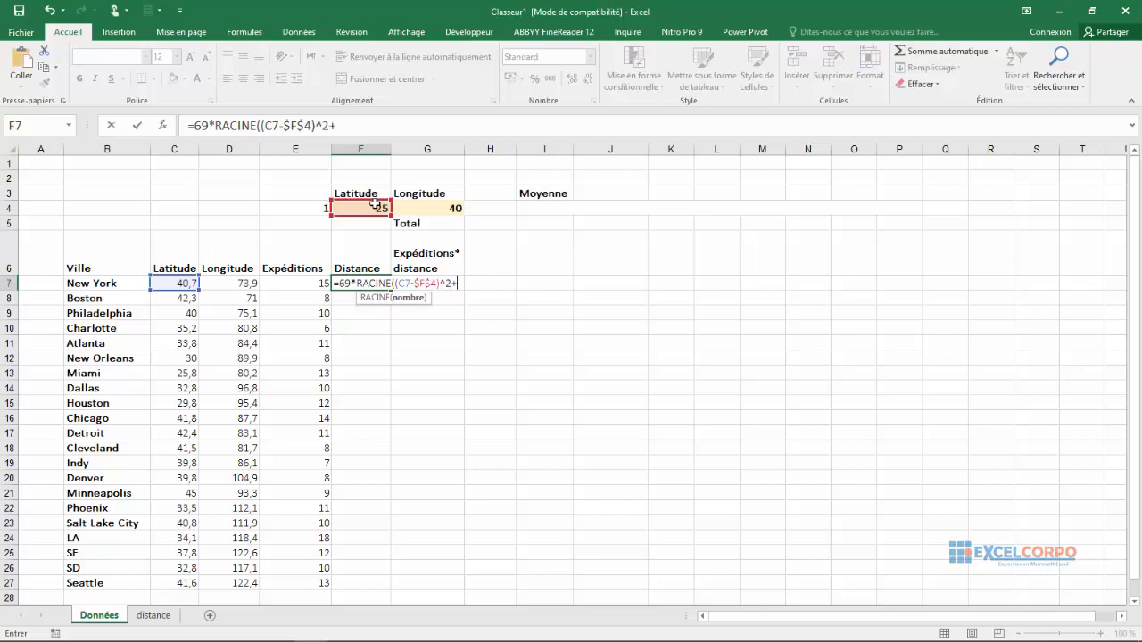
Complete the F7 distance formula by adding the squared longitude difference, +(D7-$G$4)^2, and closing the RACINE function
type("+(")
left_click(245, 282)
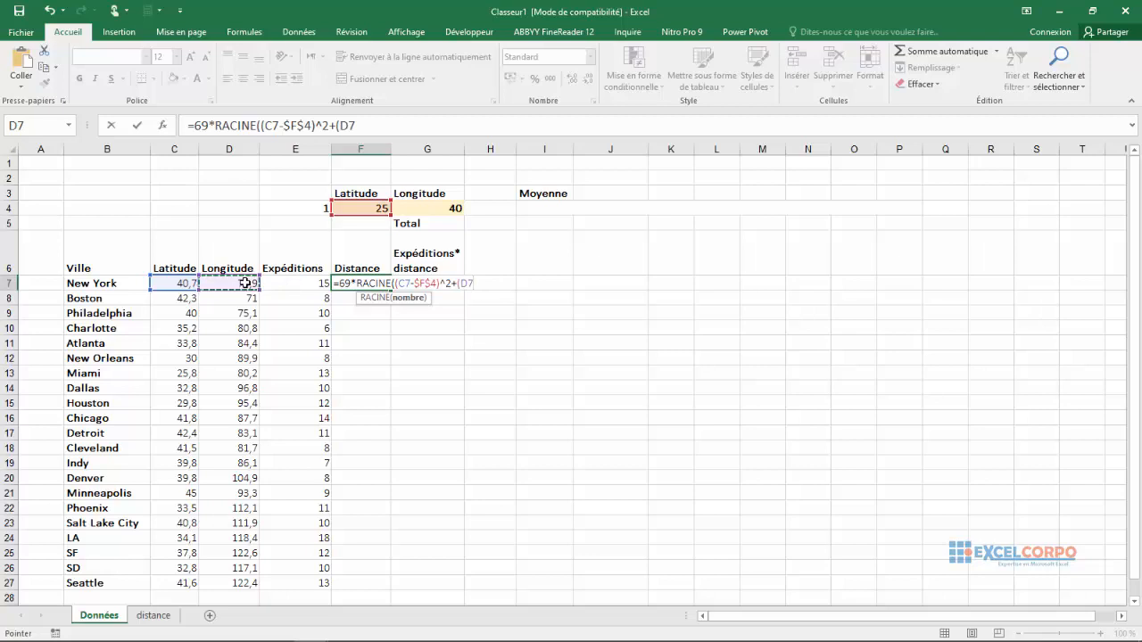
type("-")
left_click(431, 209)
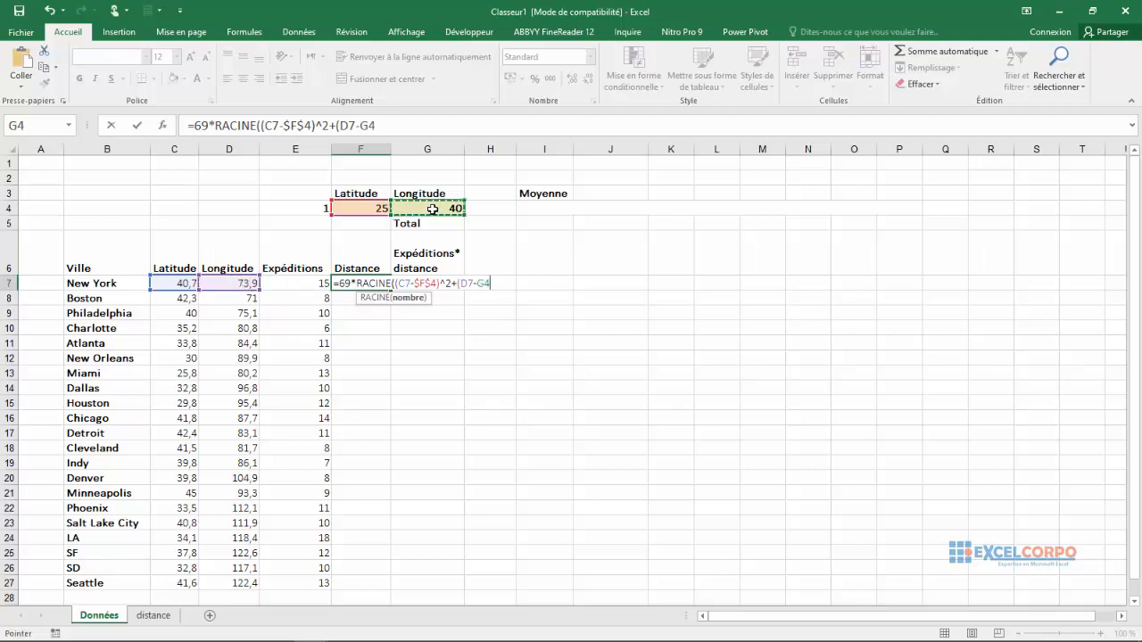
key("F4")
type(")")
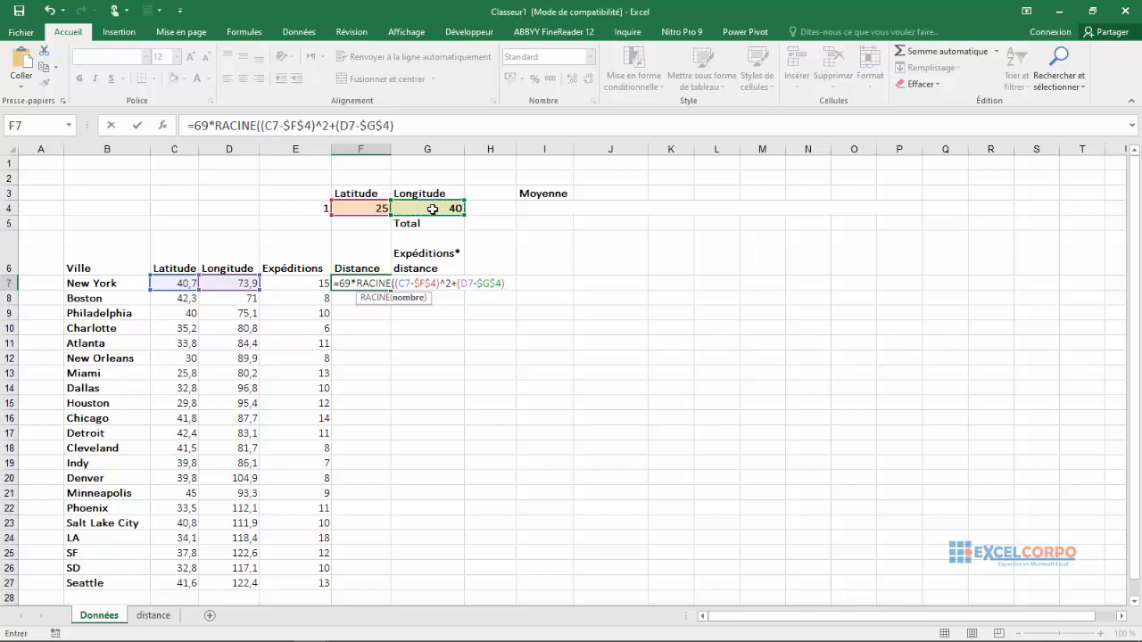
type("^2")
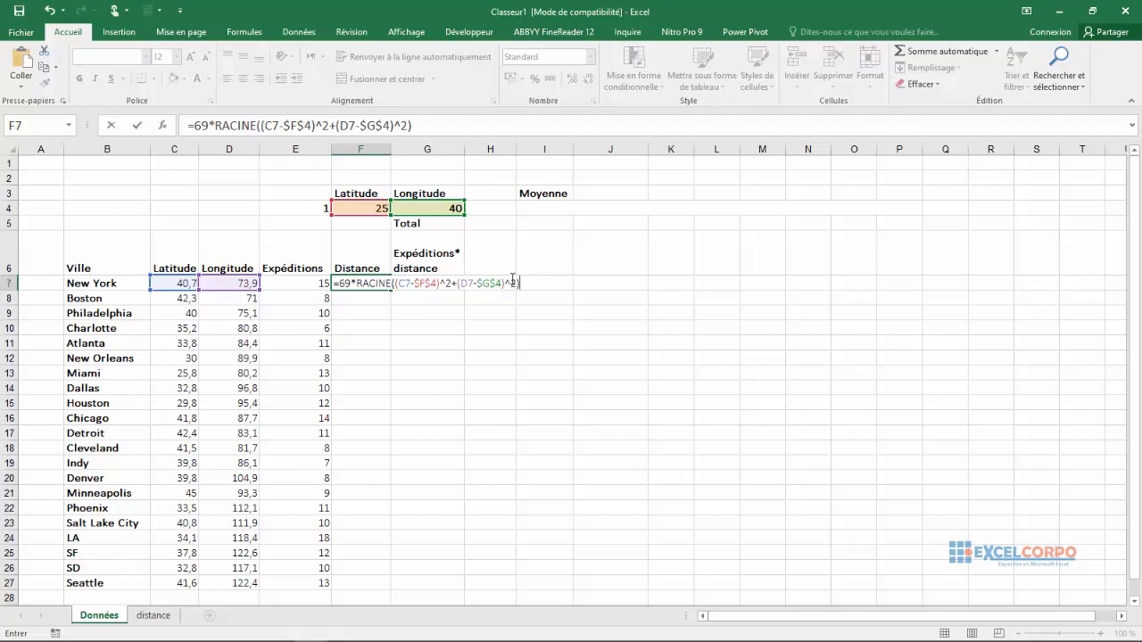
key("Return")
Copy the F7 distance formula down to F27 for all cities and slightly widen column F
left_click(356, 282)
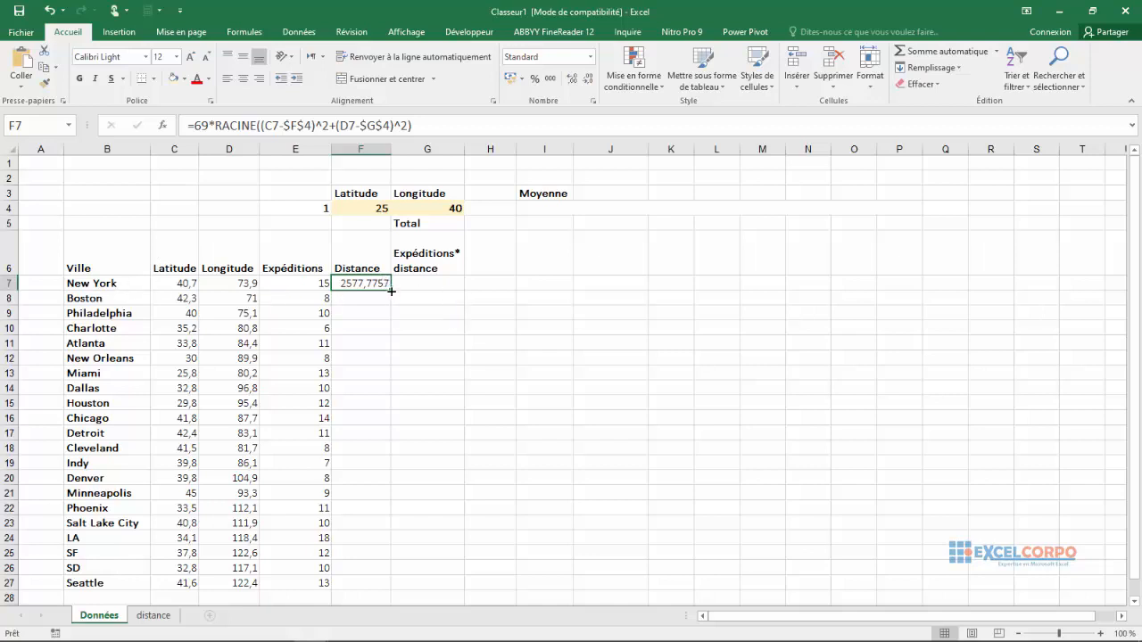
left_click_drag(391, 291, 355, 590)
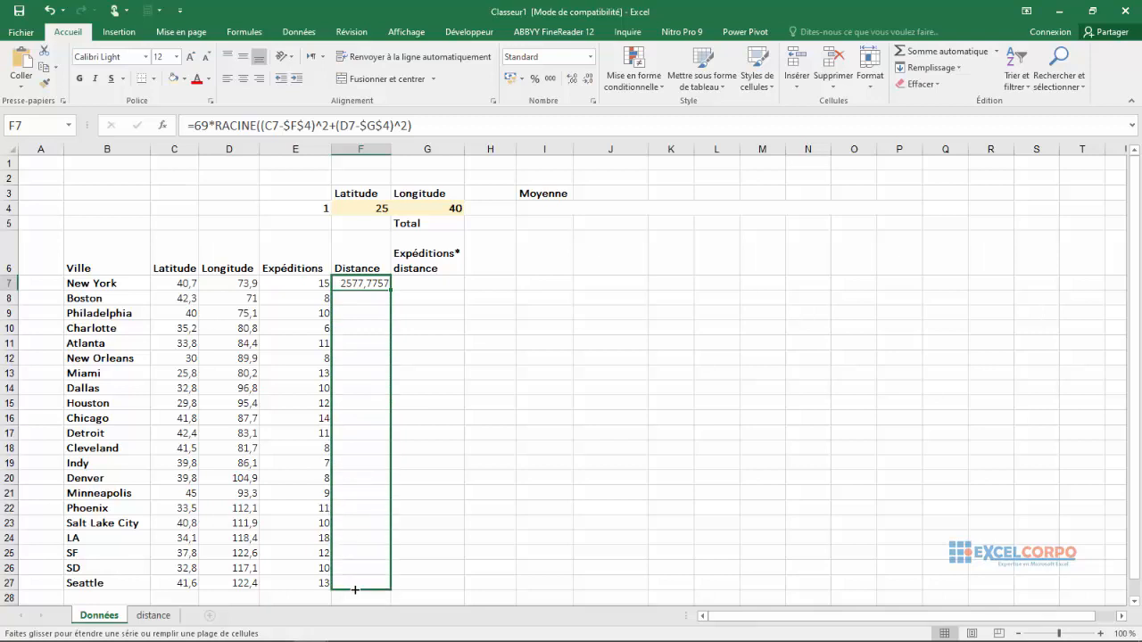
left_click_drag(355, 589, 355, 590)
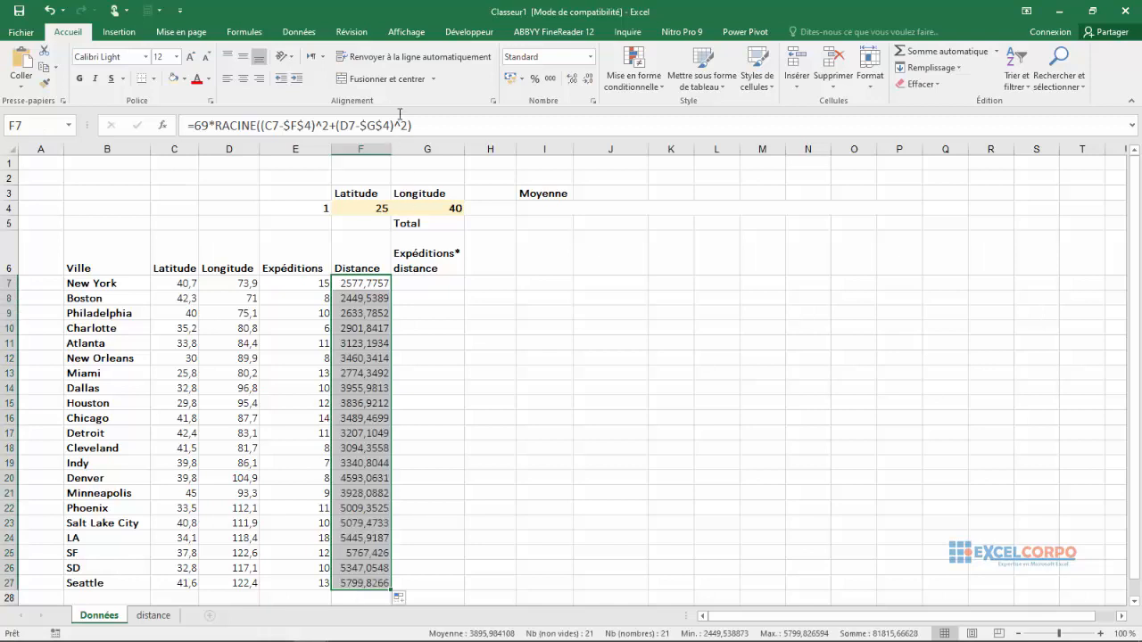
left_click_drag(389, 147, 395, 147)
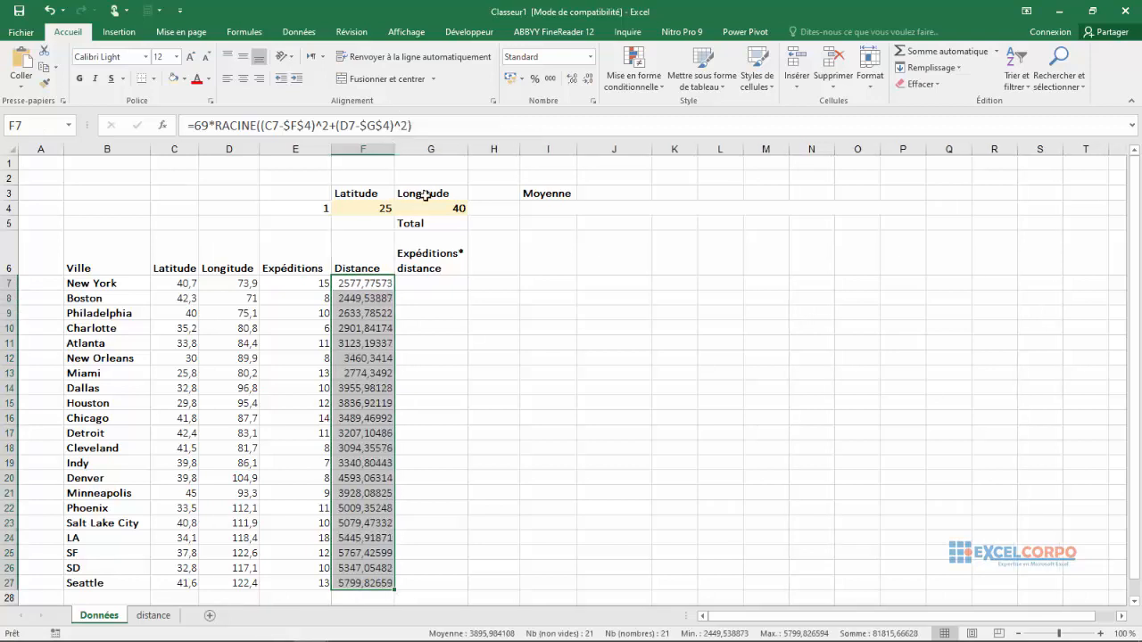
Enter =E7*F7 in G7 to multiply New York's shipments by its distance, and copy the formula down to G27
left_click(423, 281)
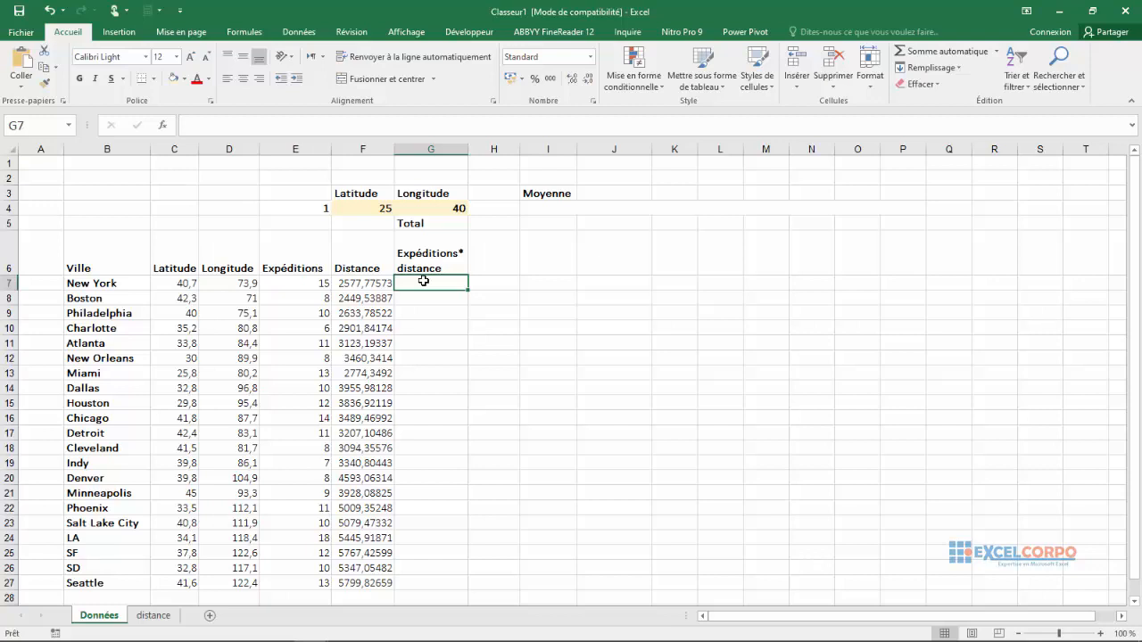
type("=")
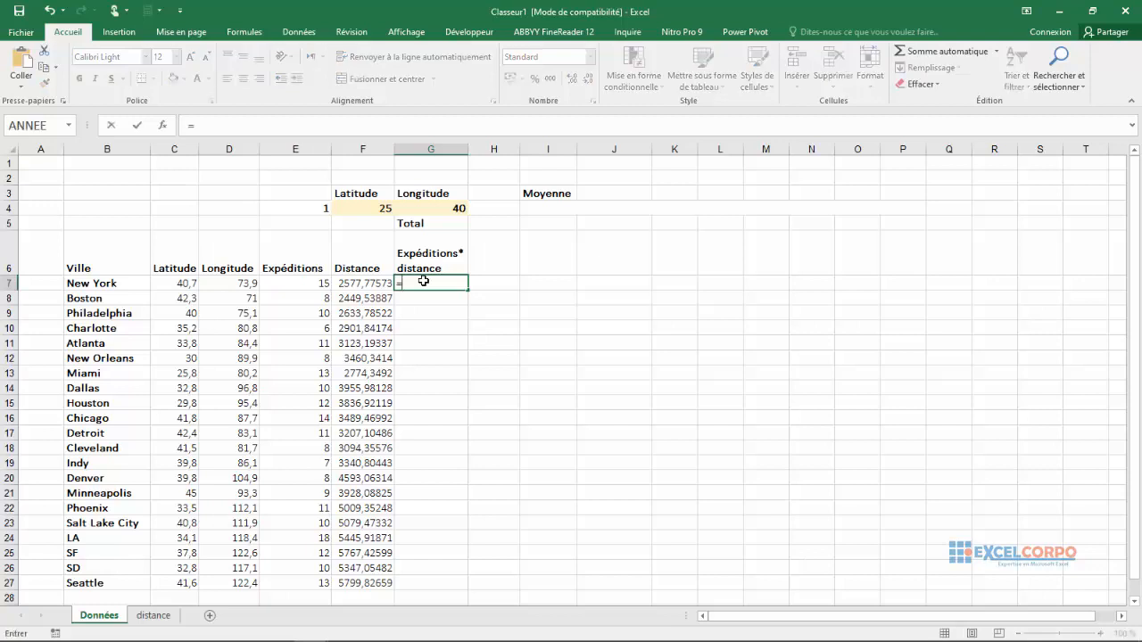
left_click(292, 278)
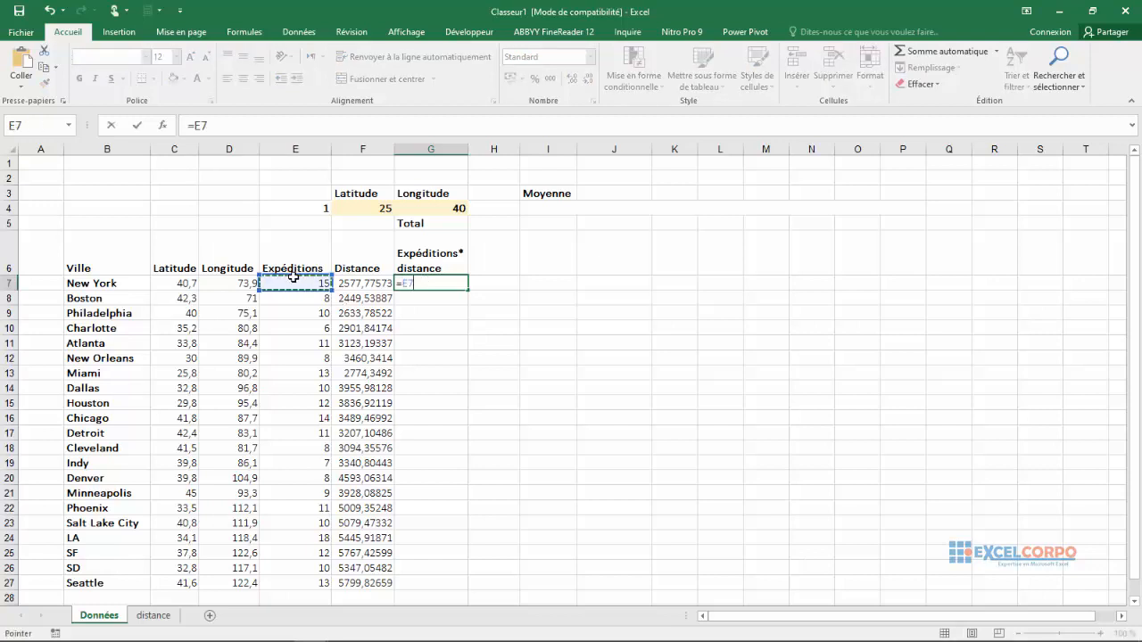
type("*")
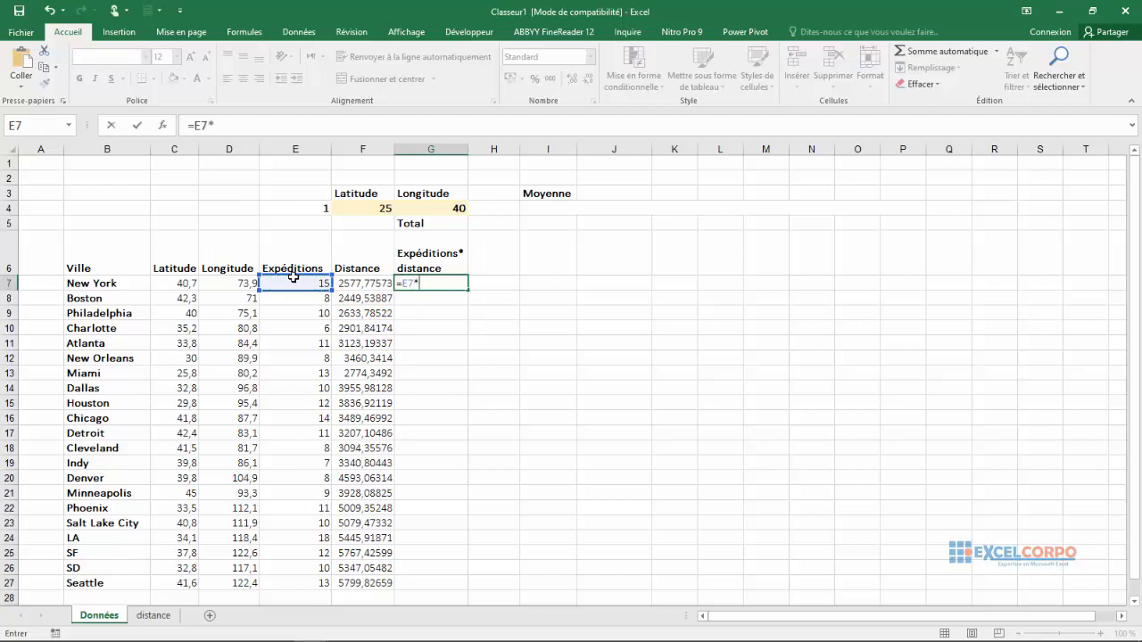
left_click(356, 286)
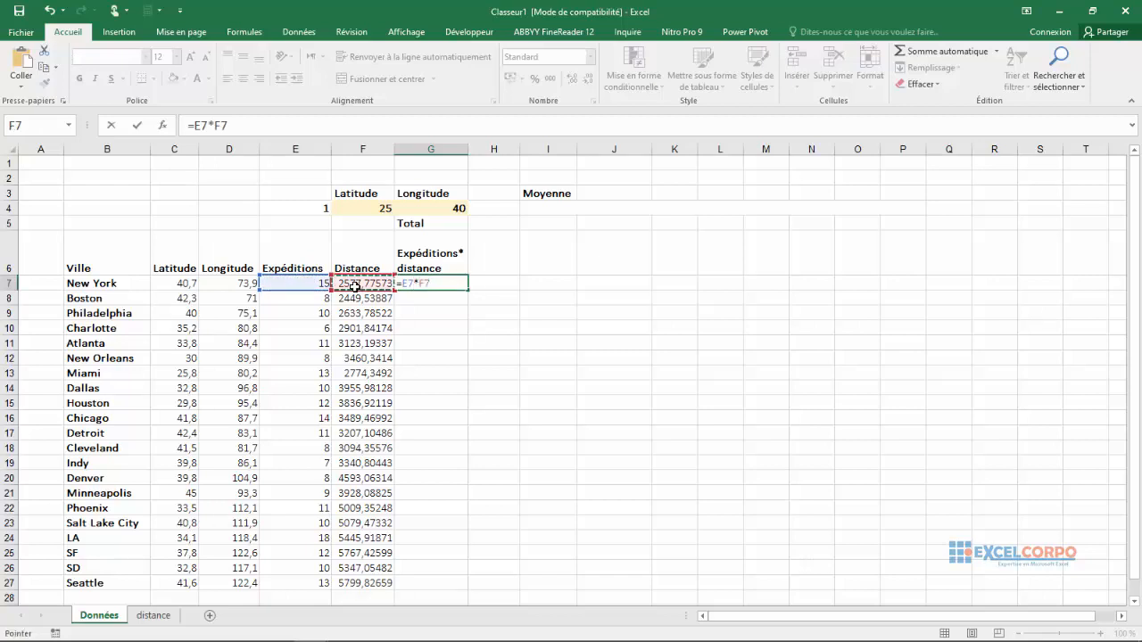
key("Return")
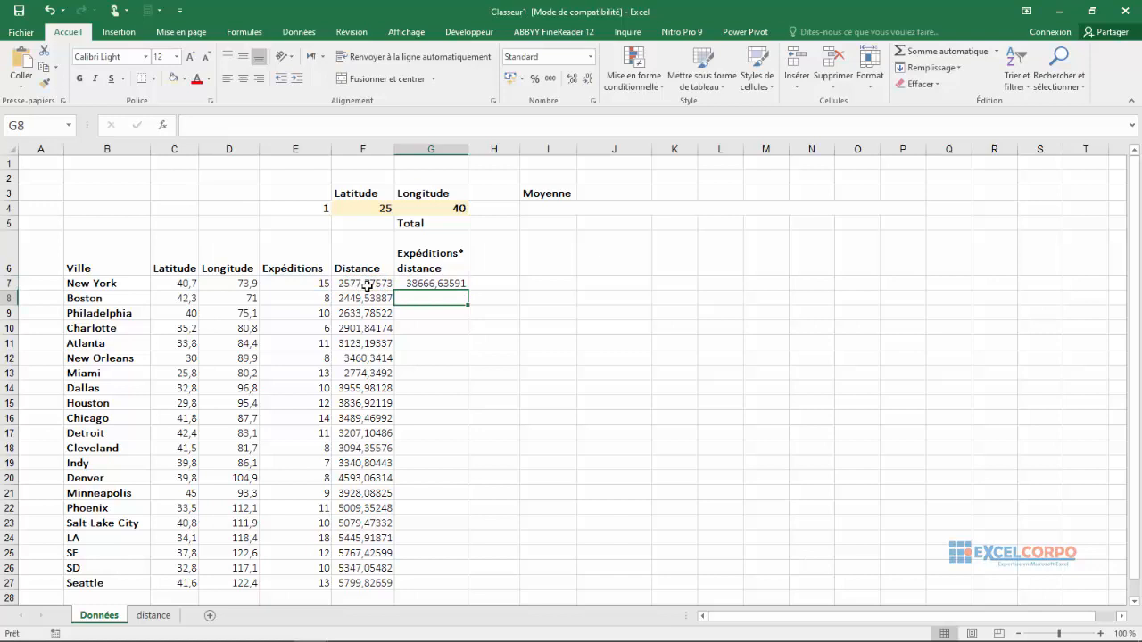
left_click(441, 283)
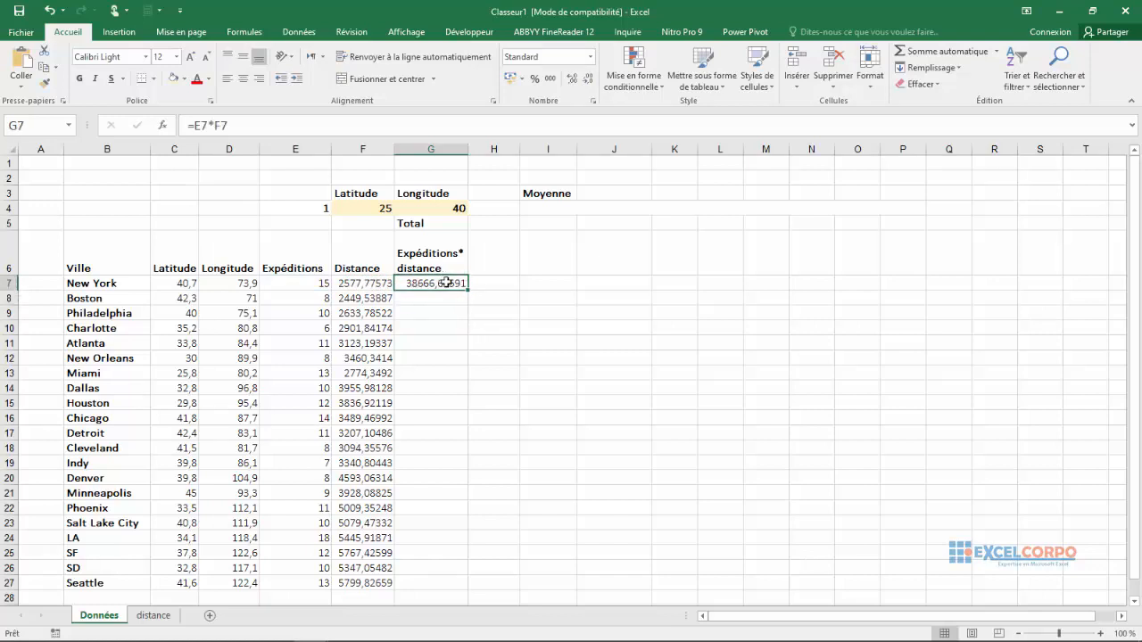
left_click_drag(467, 290, 436, 590)
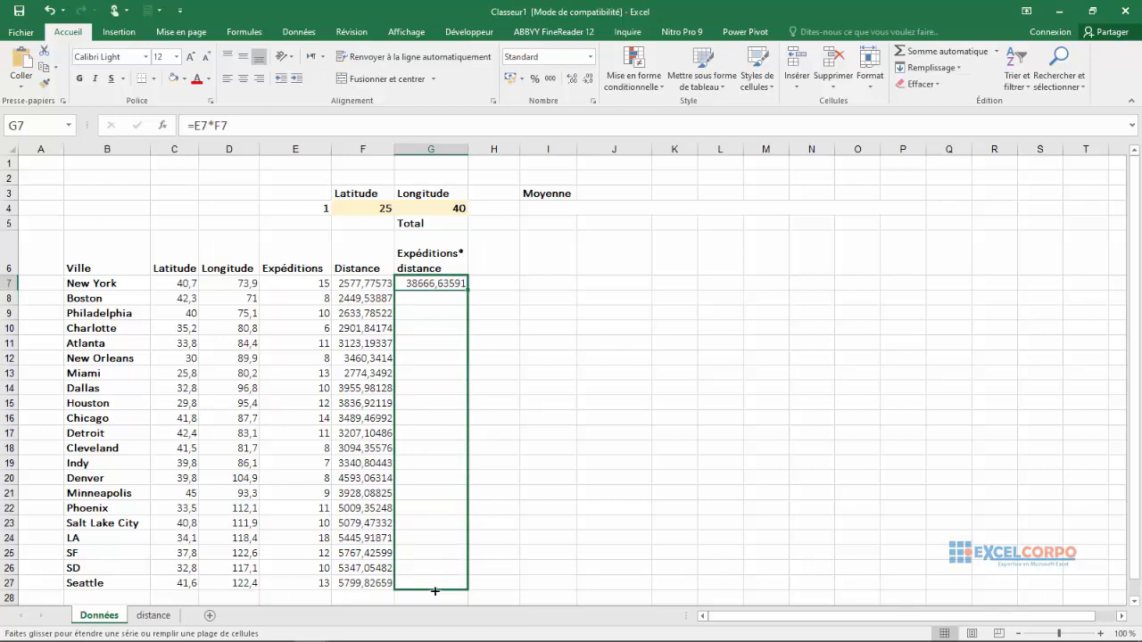
left_click_drag(435, 591, 435, 591)
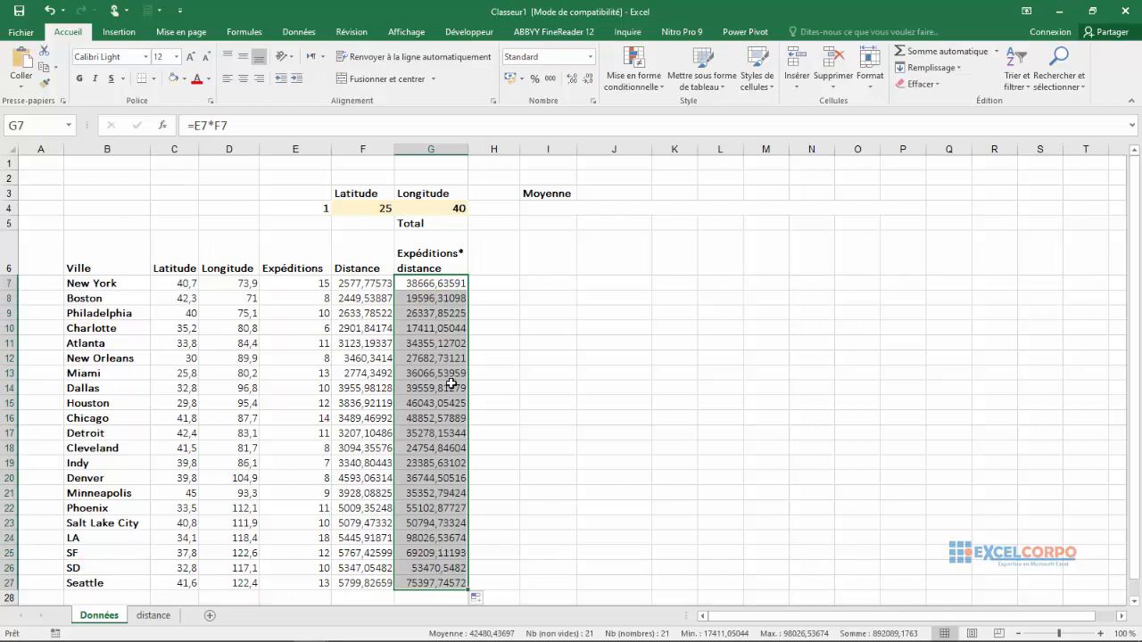
Sum the Expéditions*distance column beside the Total label by entering =SOMME(G7:G27) in H5
left_click(487, 228)
key("ctrl+g")
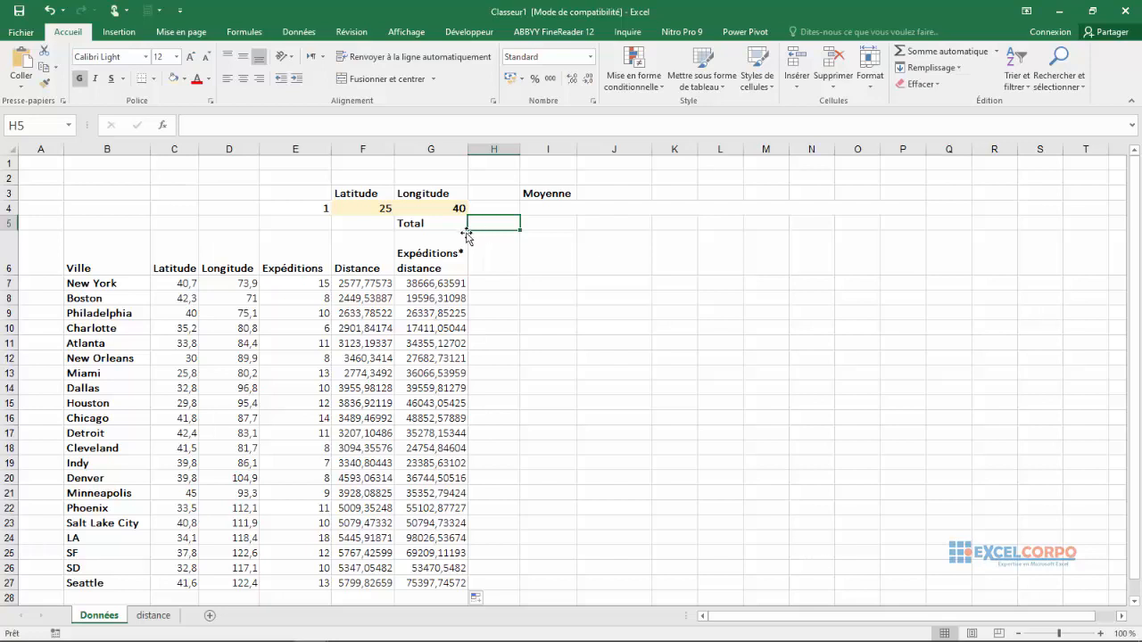
type("=somm")
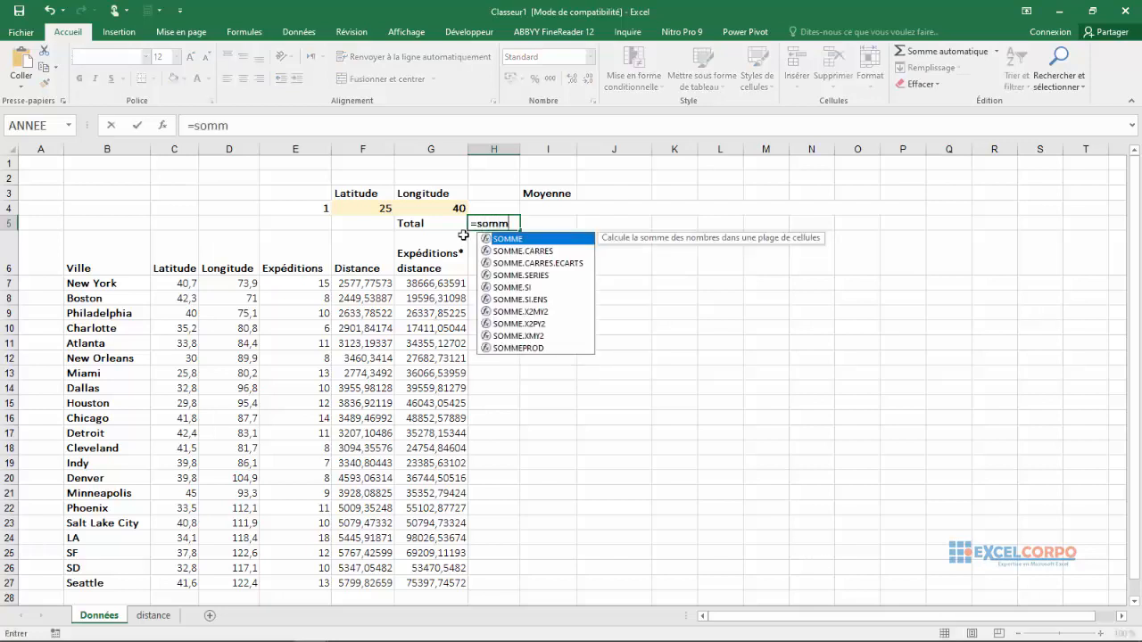
double_click(534, 241)
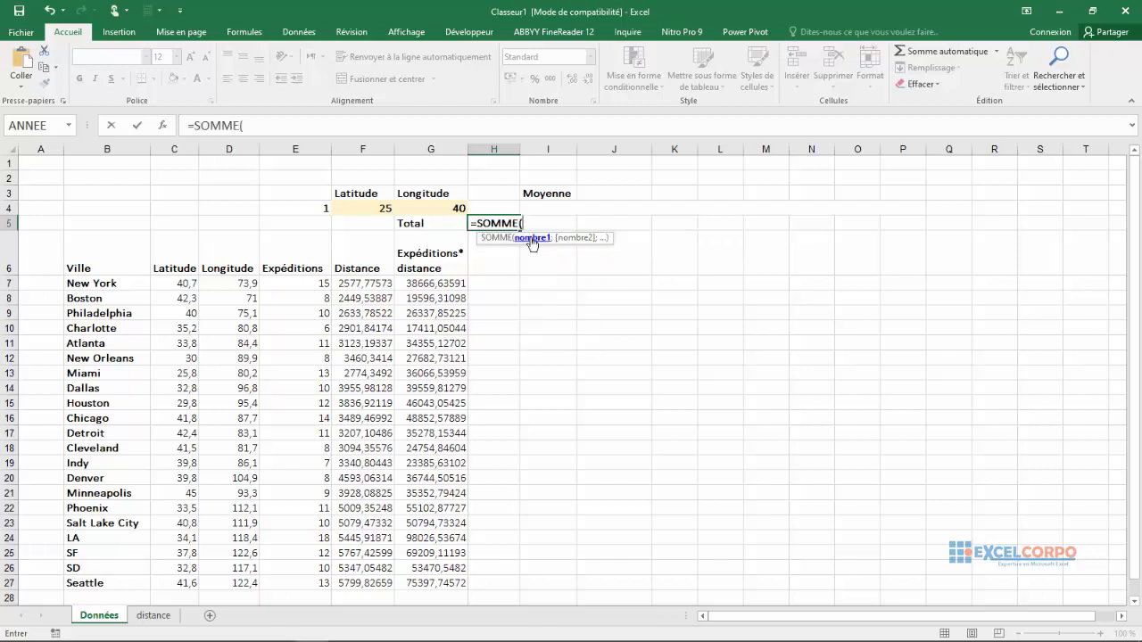
left_click(426, 286)
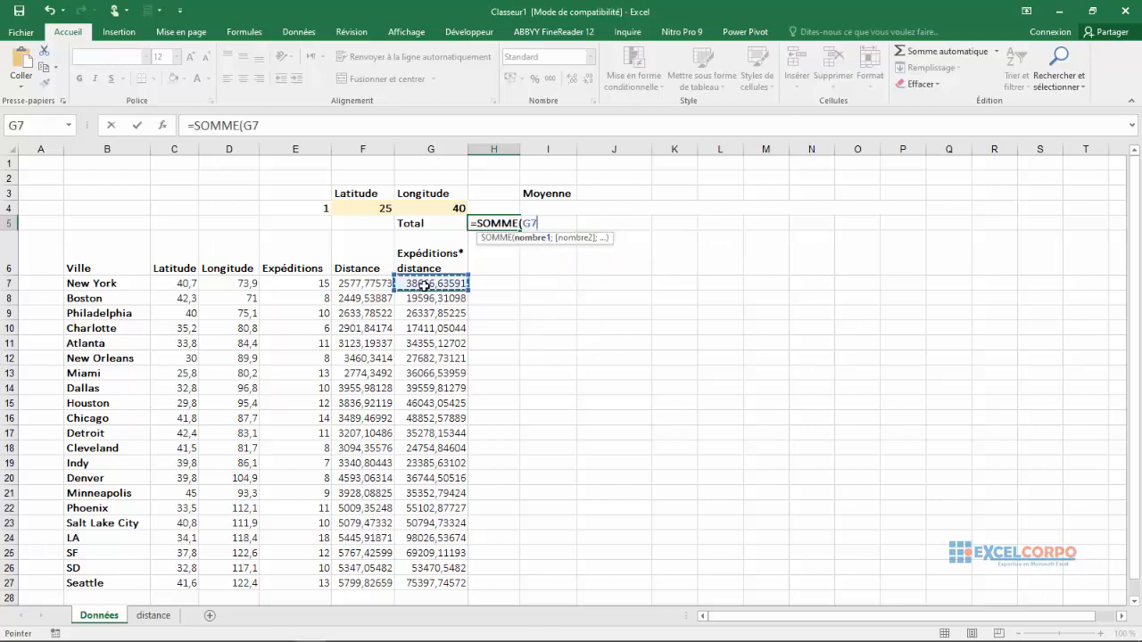
key("ctrl+shift+Down")
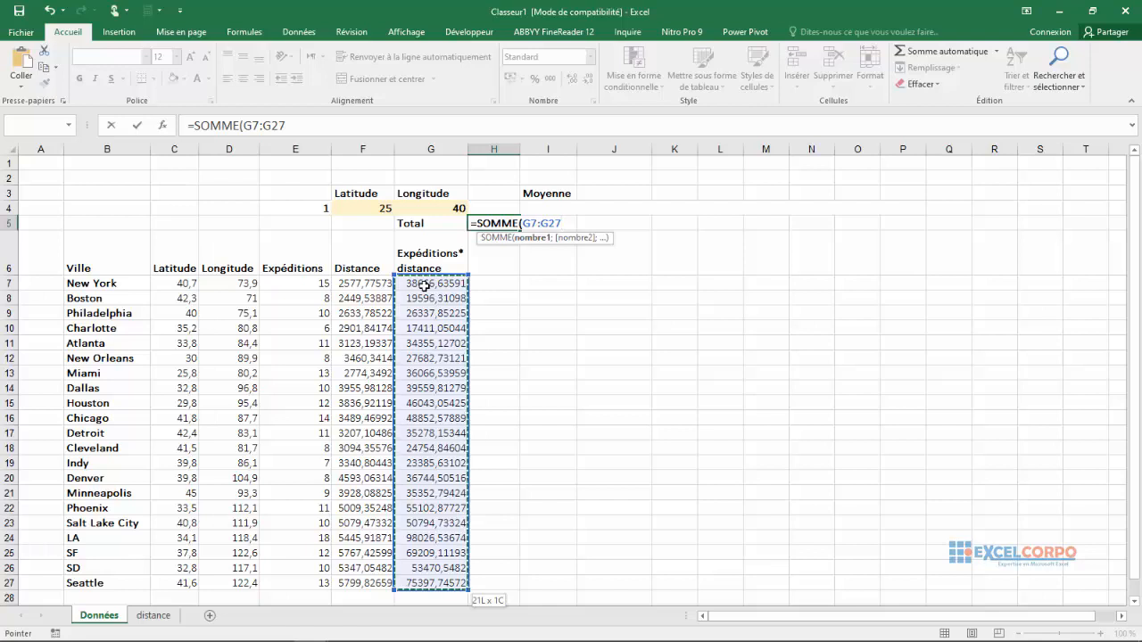
type(")")
key("Return")
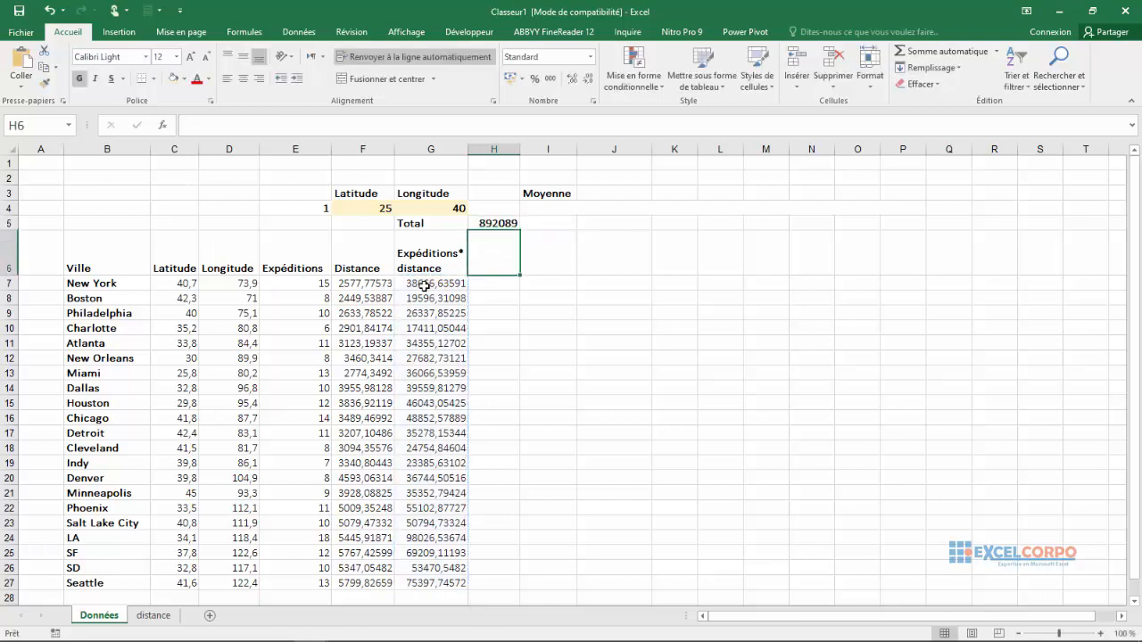
left_click(488, 221)
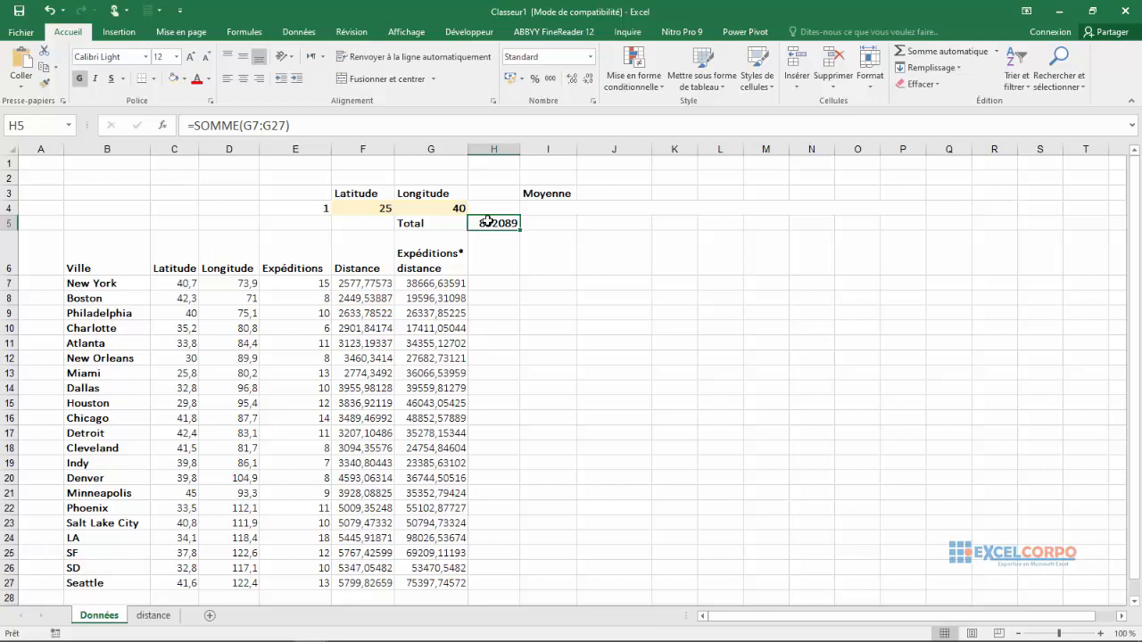
Compute the average distance per shipment beside the Moyenne label by entering =H5/SOMME(E7:E27) in J3
left_click(594, 193)
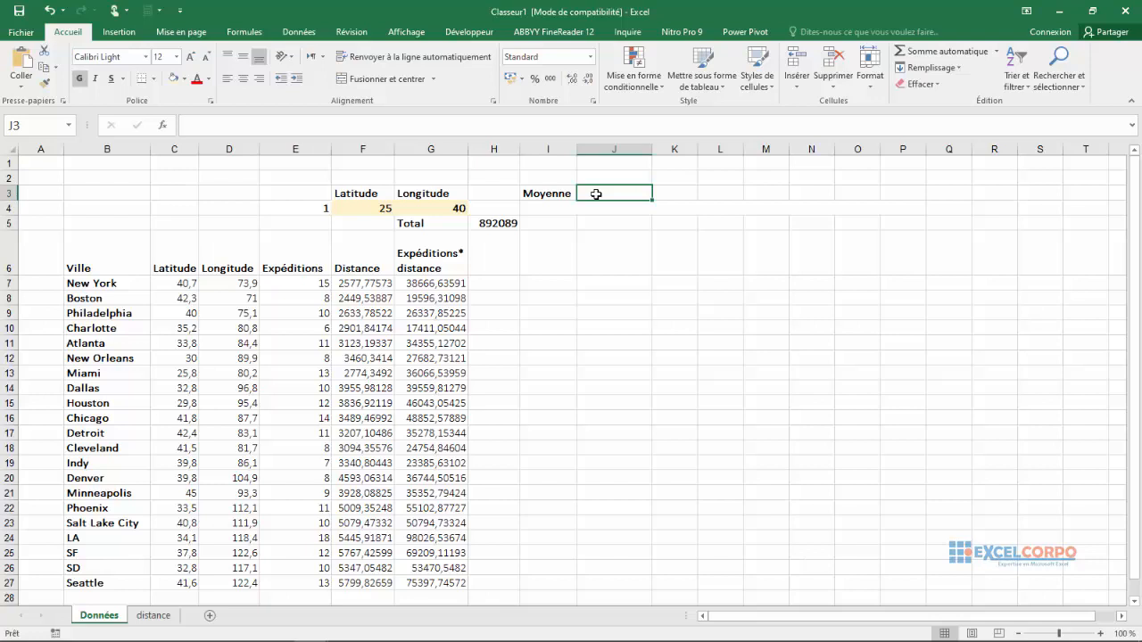
type("=")
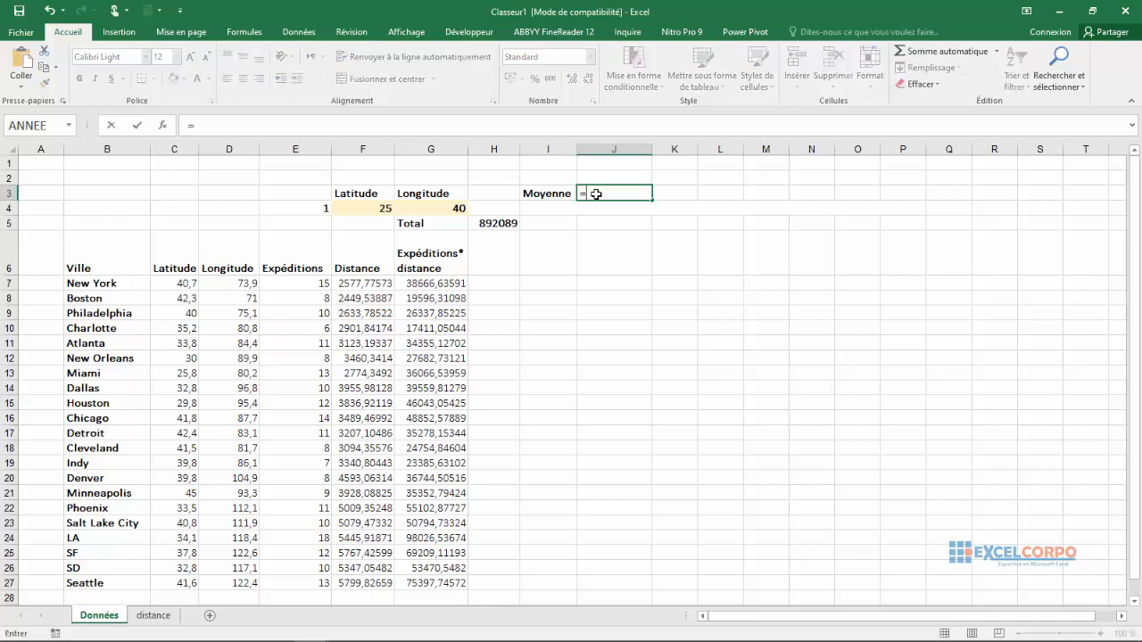
left_click(489, 223)
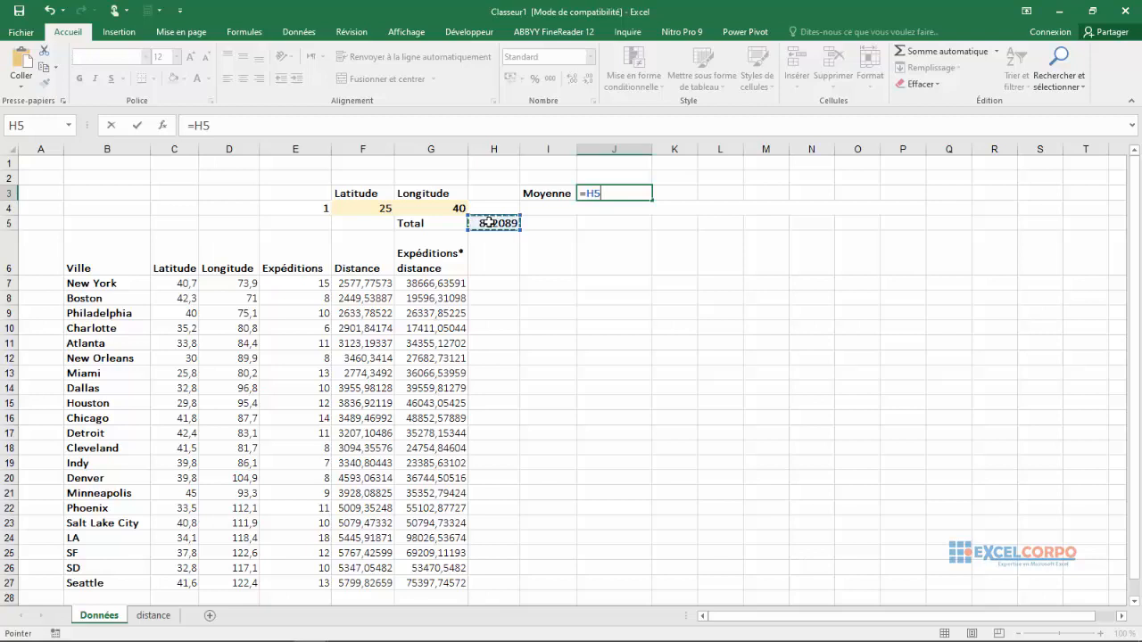
type("/somm")
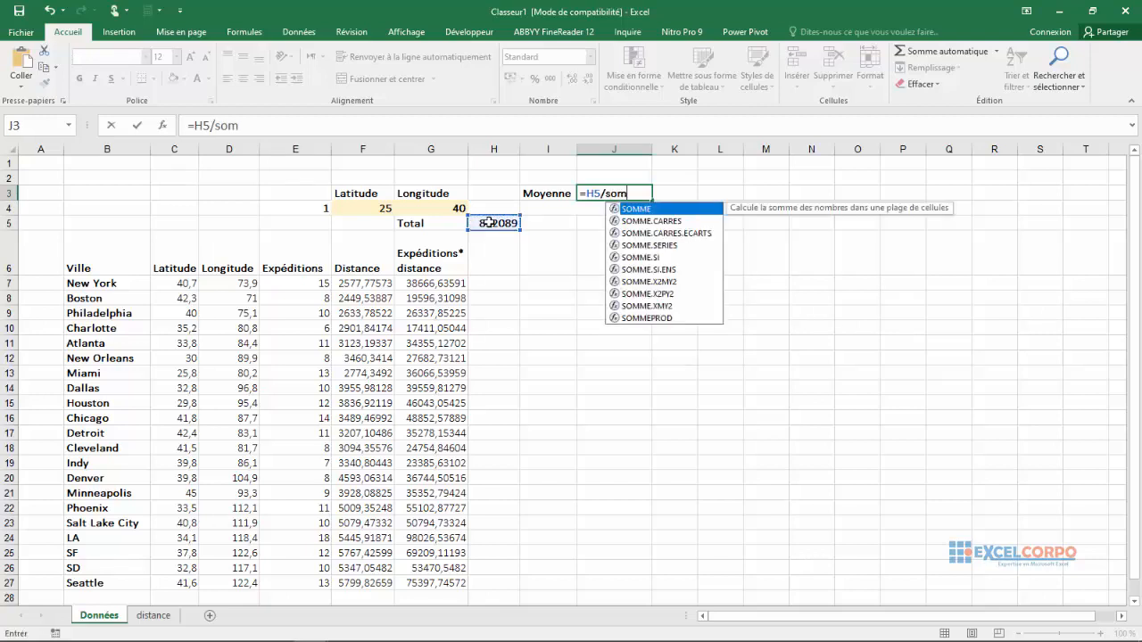
double_click(652, 211)
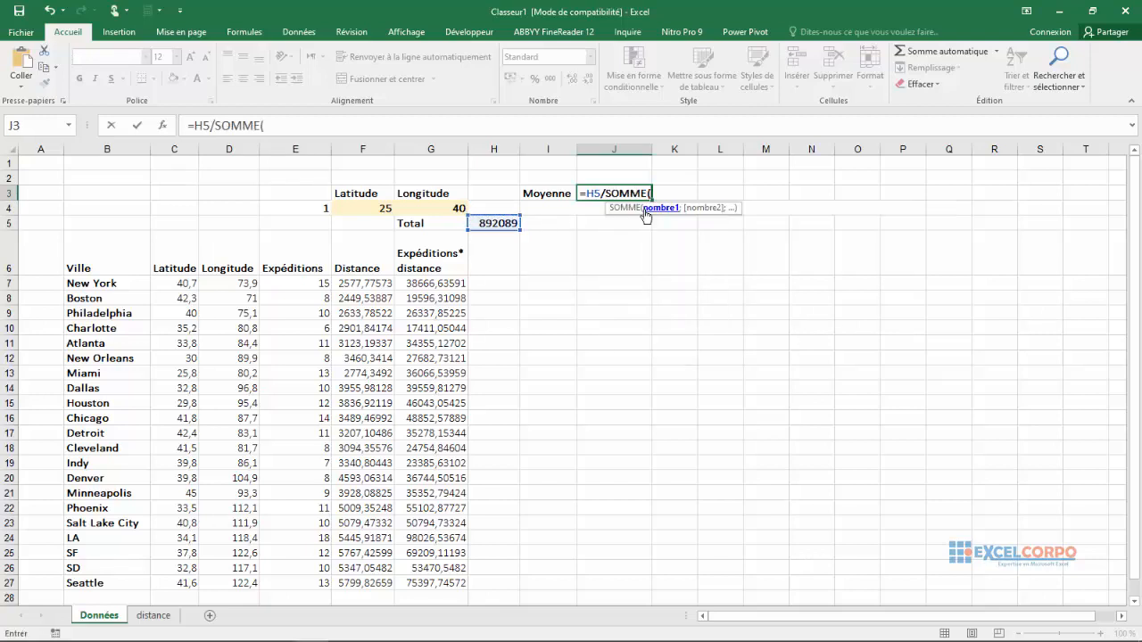
left_click(310, 282)
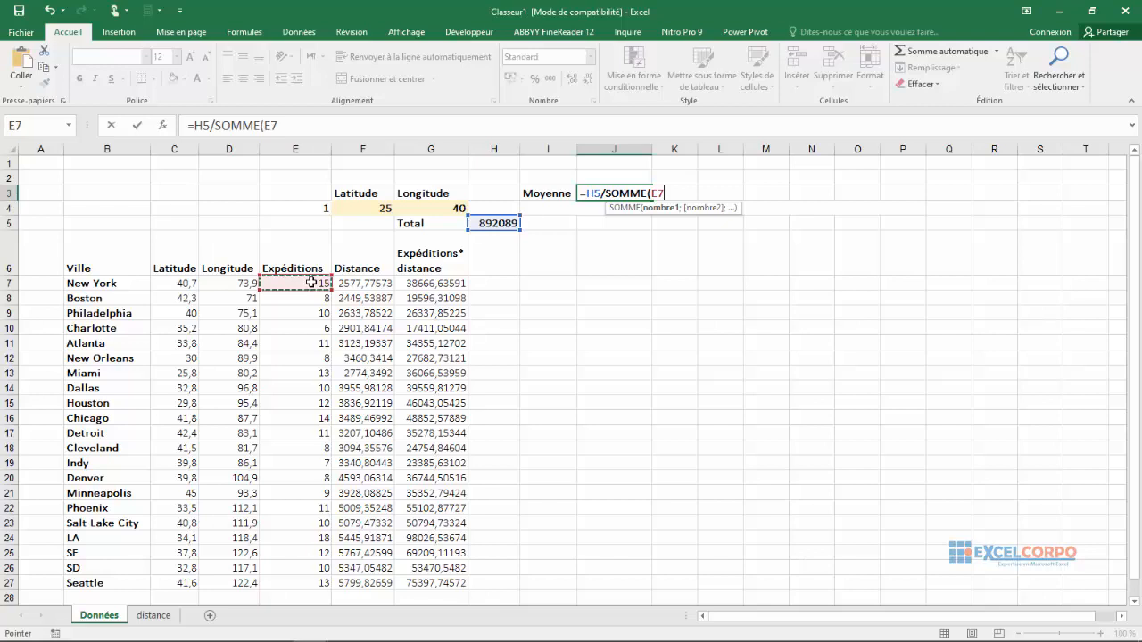
key("ctrl+shift+Down")
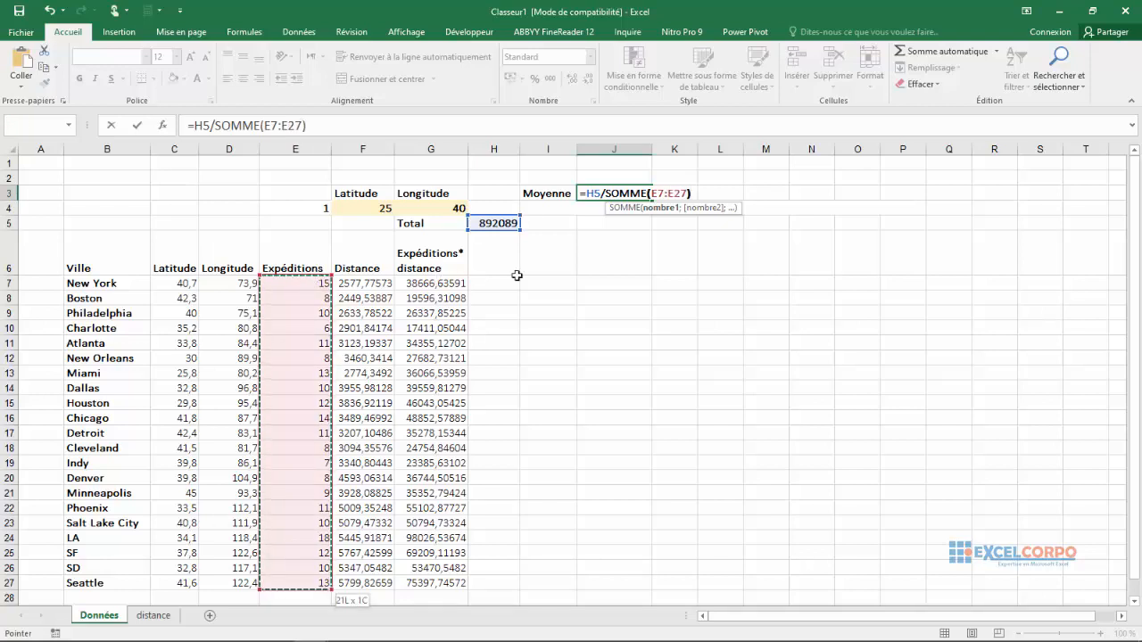
type(")")
key("Return")
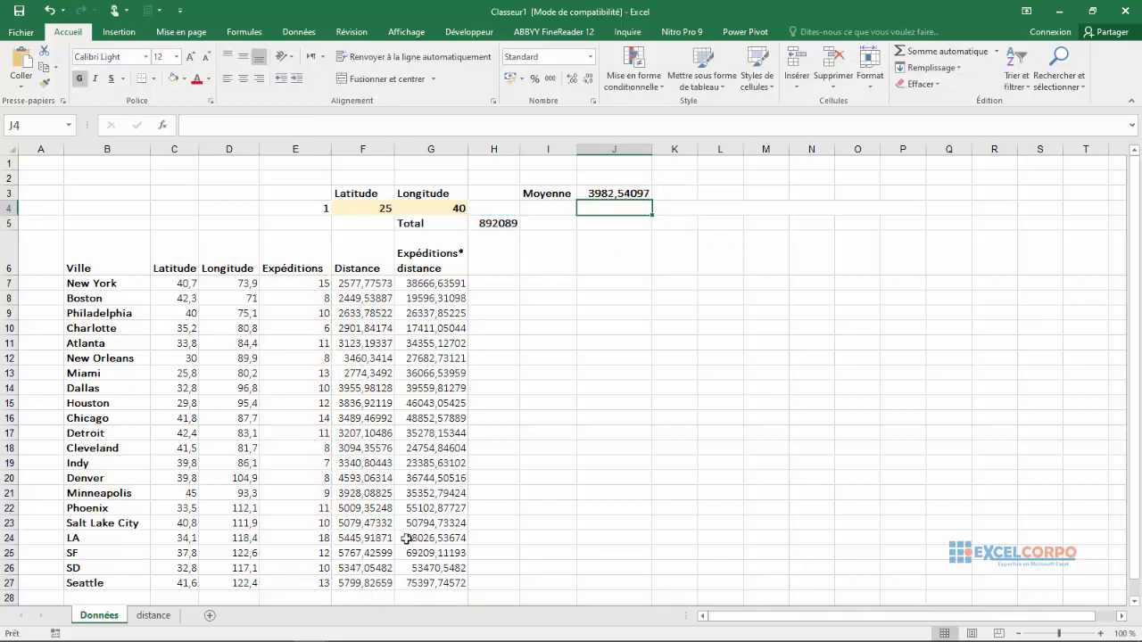
Review the trial latitude and longitude cells and compare the F7 distance formula with the reference equation on the distance sheet
left_click(371, 534)
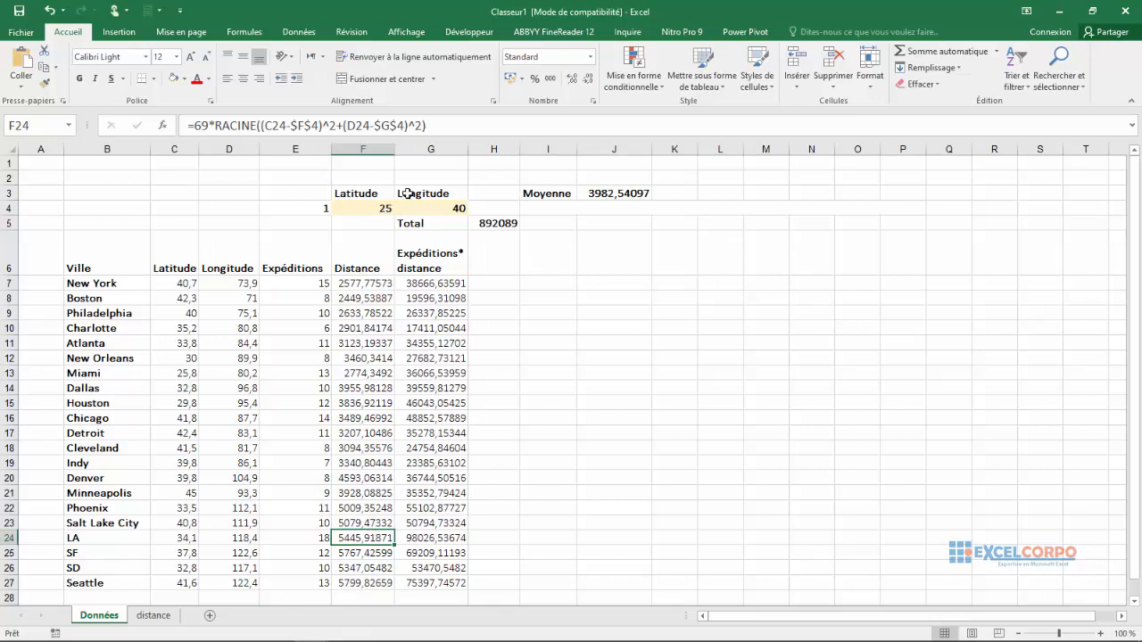
left_click(357, 213)
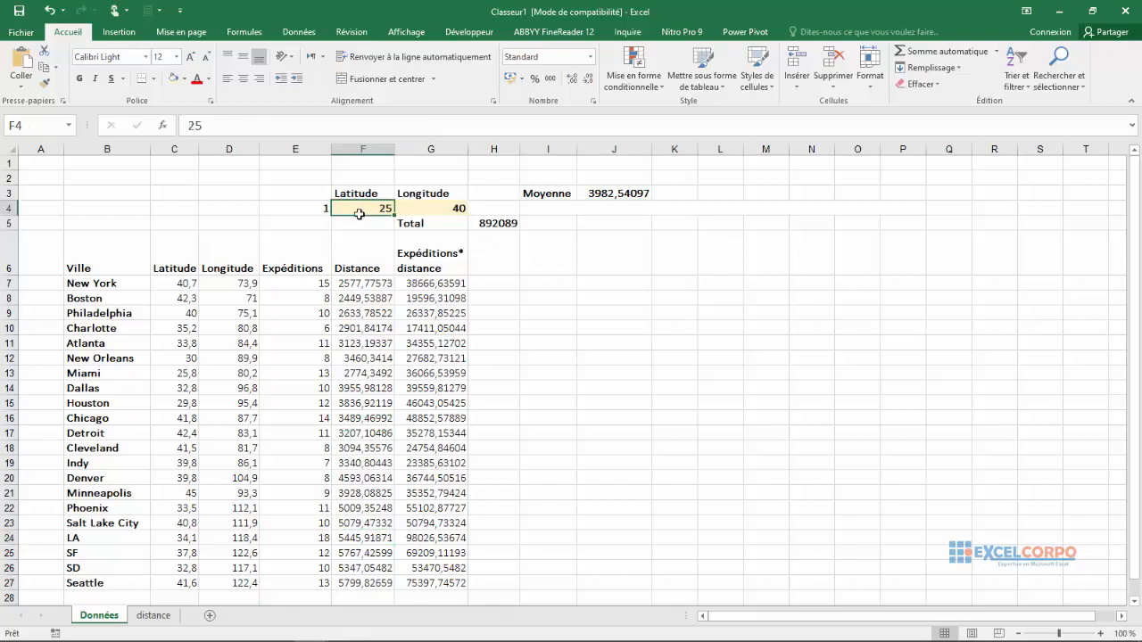
left_click(456, 207)
key("Left")
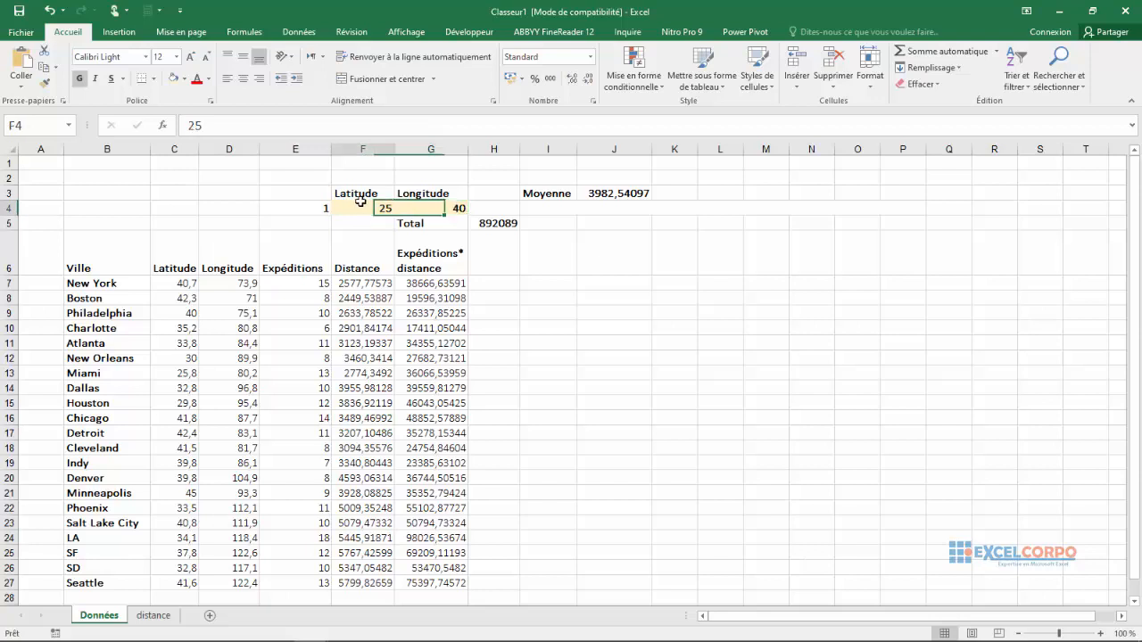
left_click(440, 212)
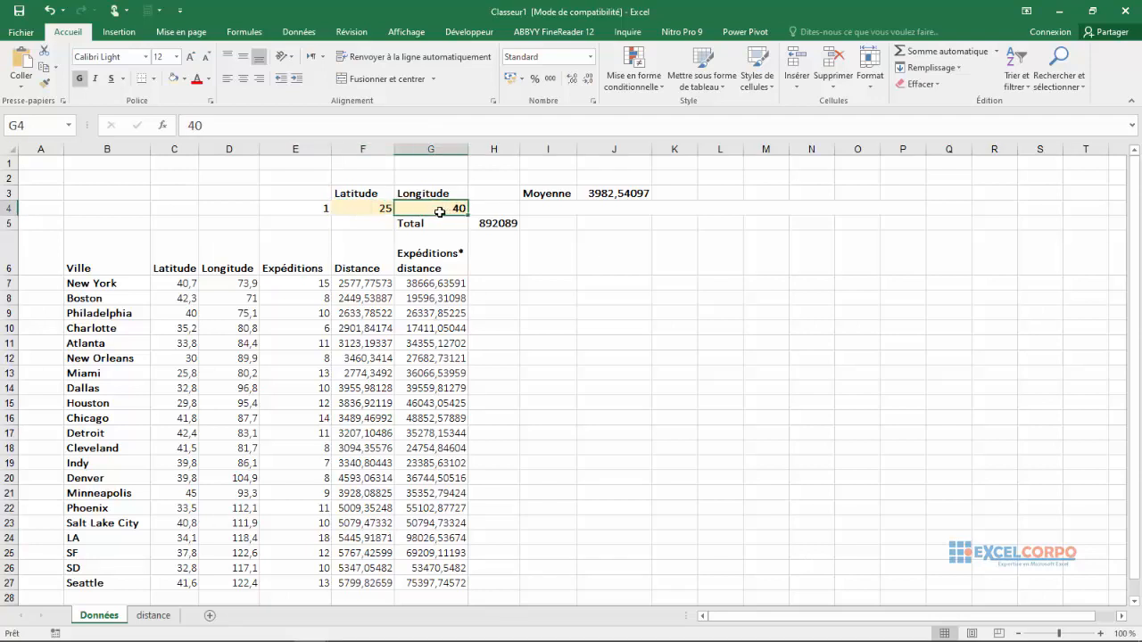
left_click(348, 285)
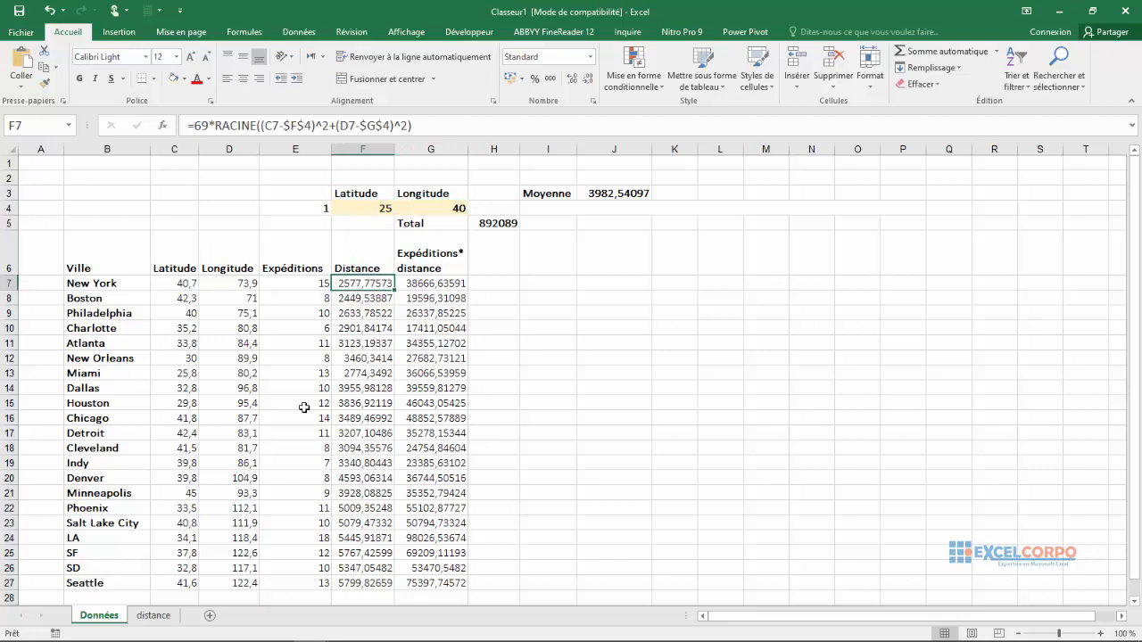
left_click(153, 615)
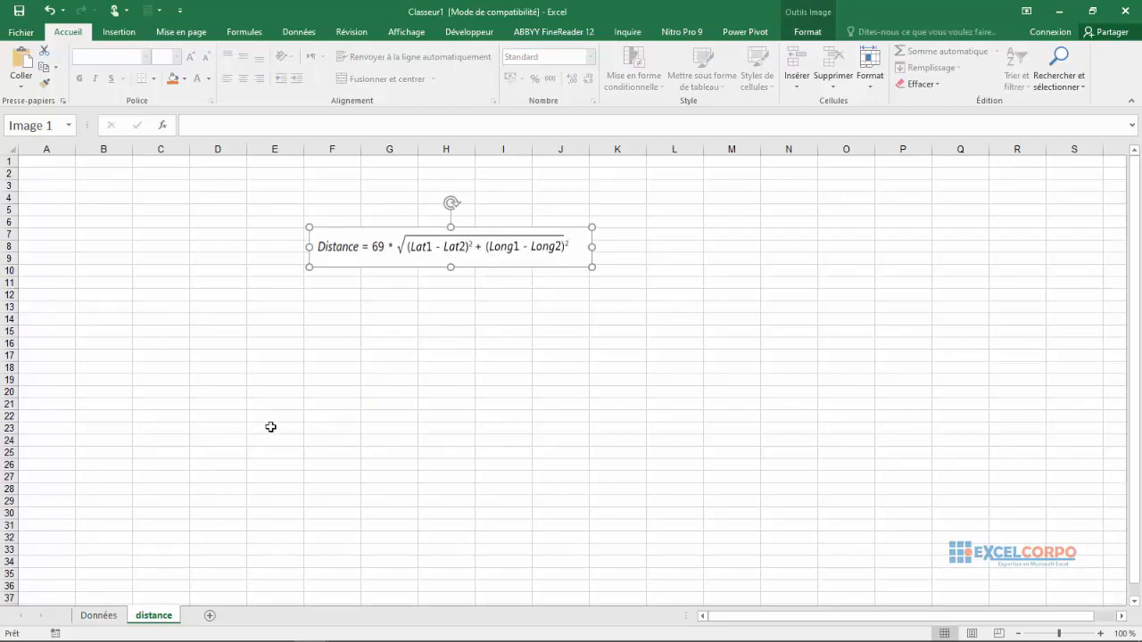
left_click(99, 616)
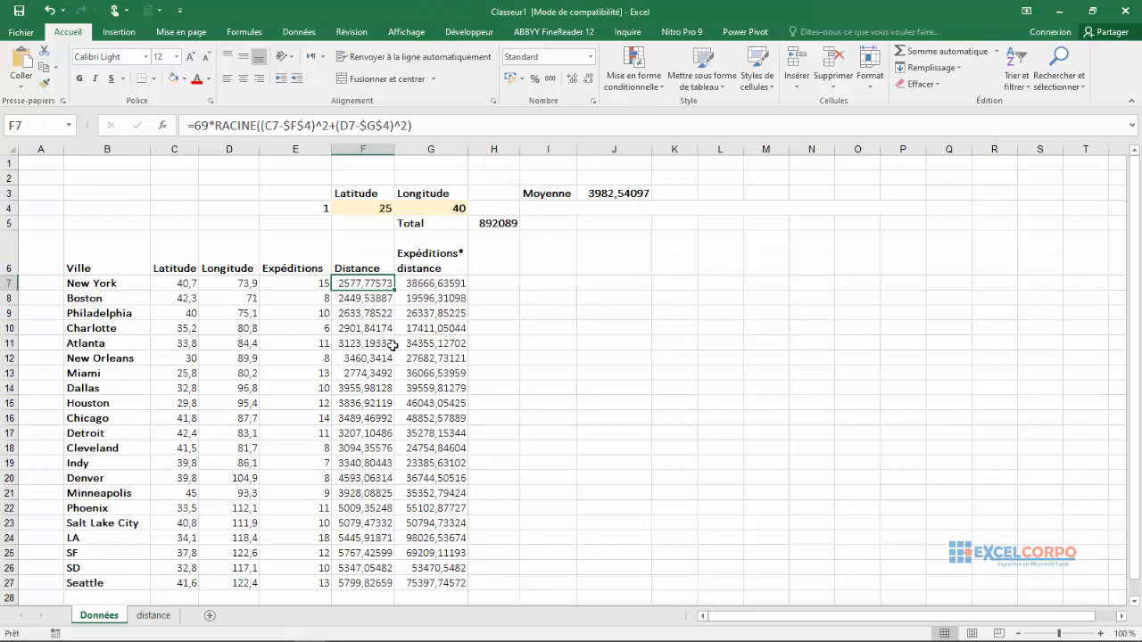
Review the weighted distance formula in G7, the total in H5, the average in J3 and the trial coordinates in F4:G4
left_click(435, 281)
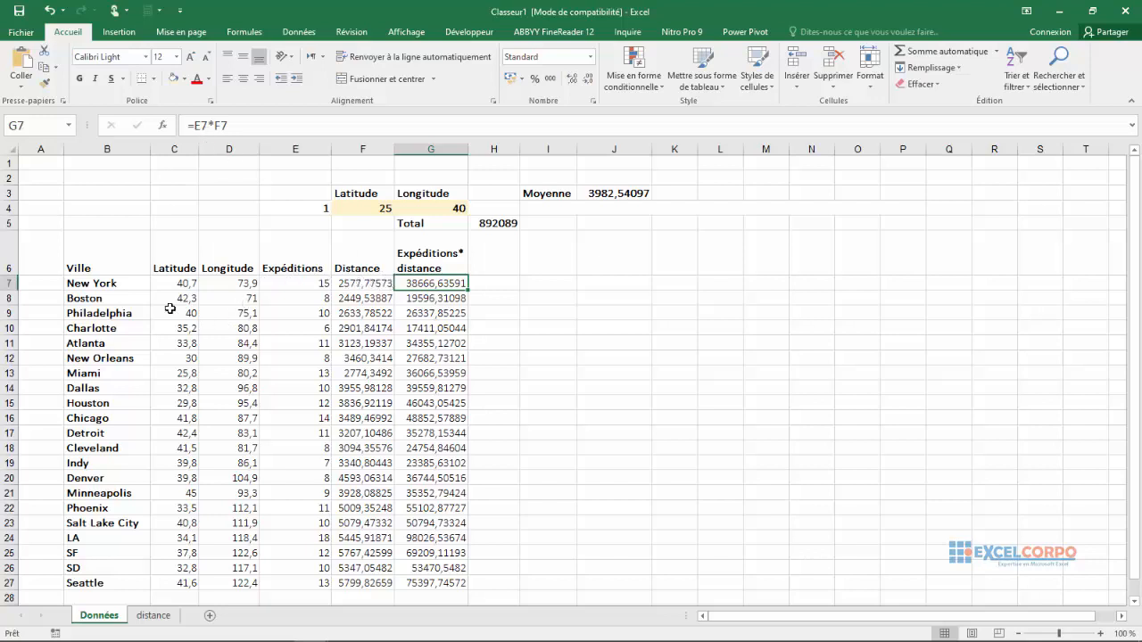
left_click(493, 227)
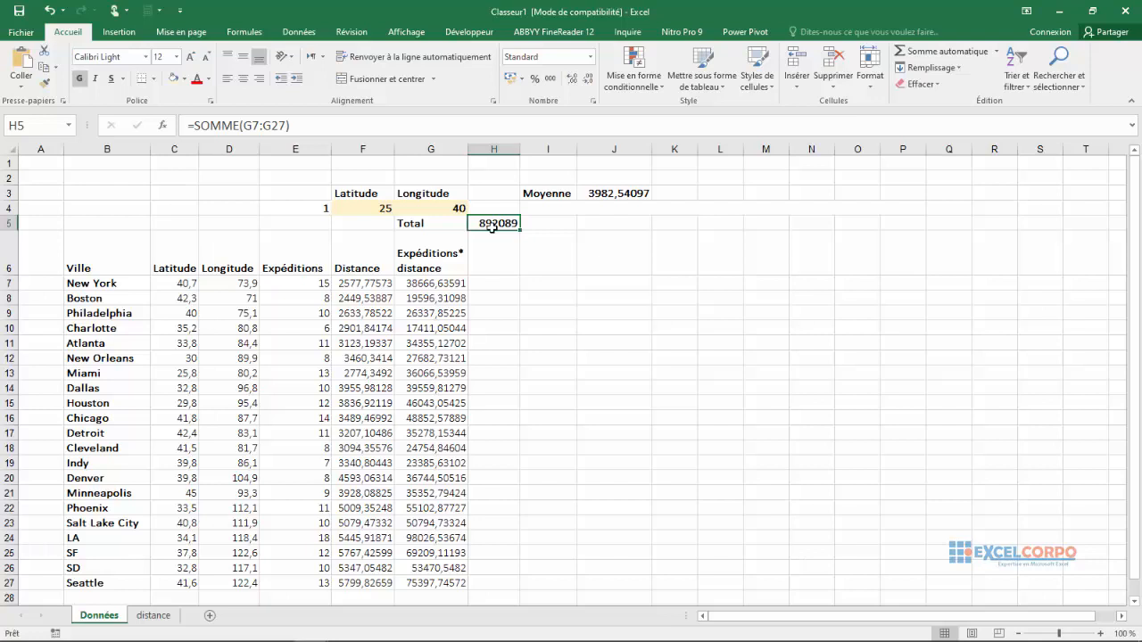
left_click(628, 189)
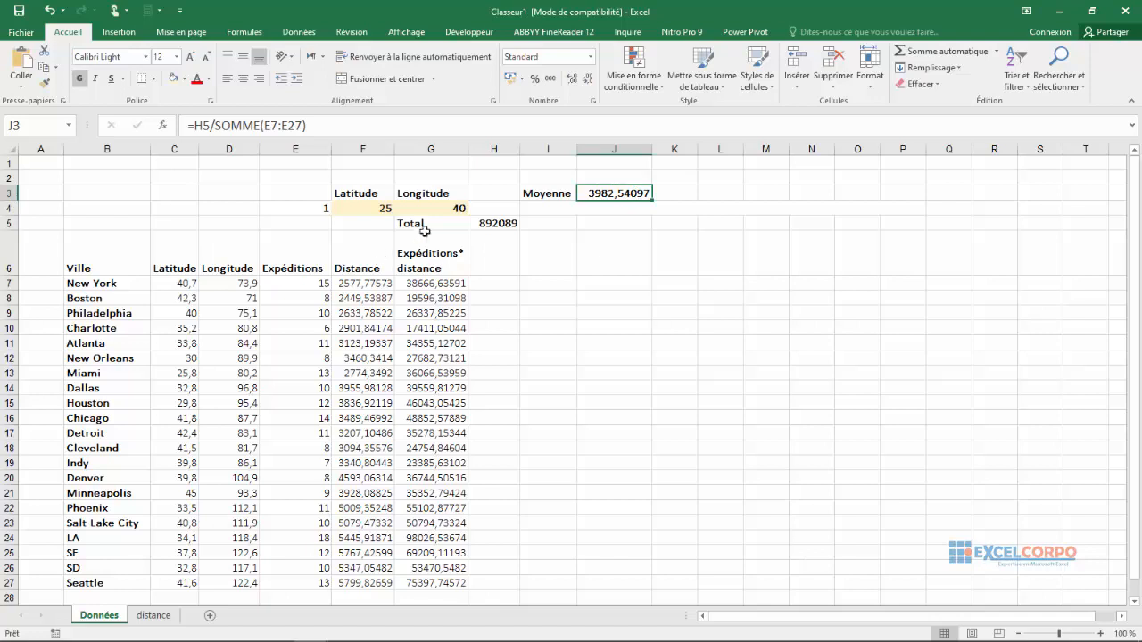
left_click(488, 222)
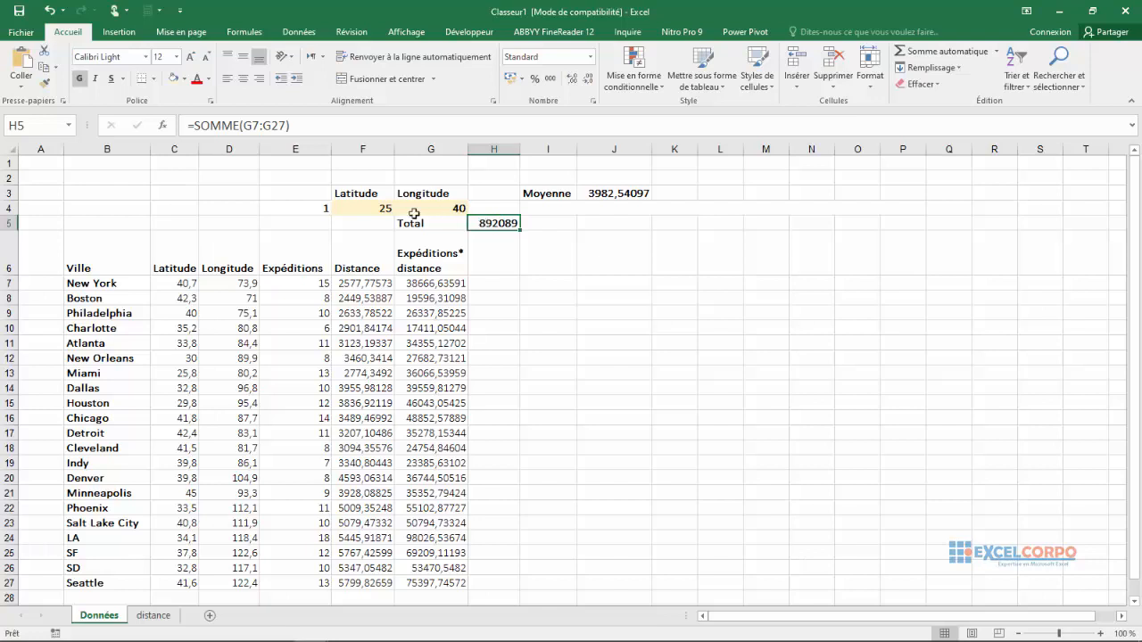
left_click_drag(370, 207, 458, 207)
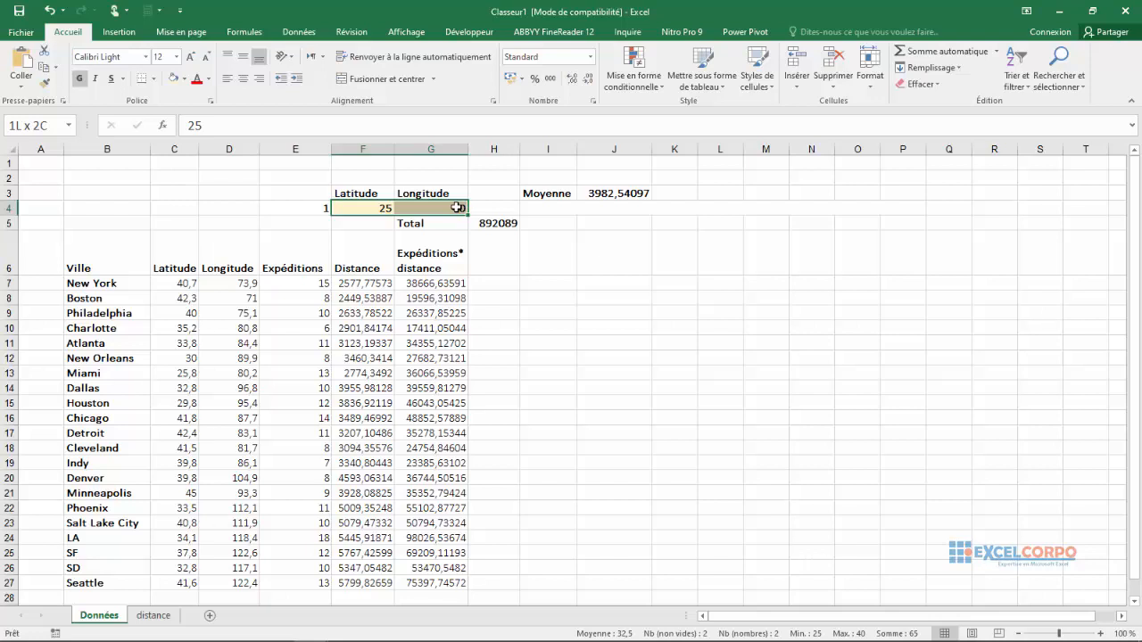
left_click(479, 243)
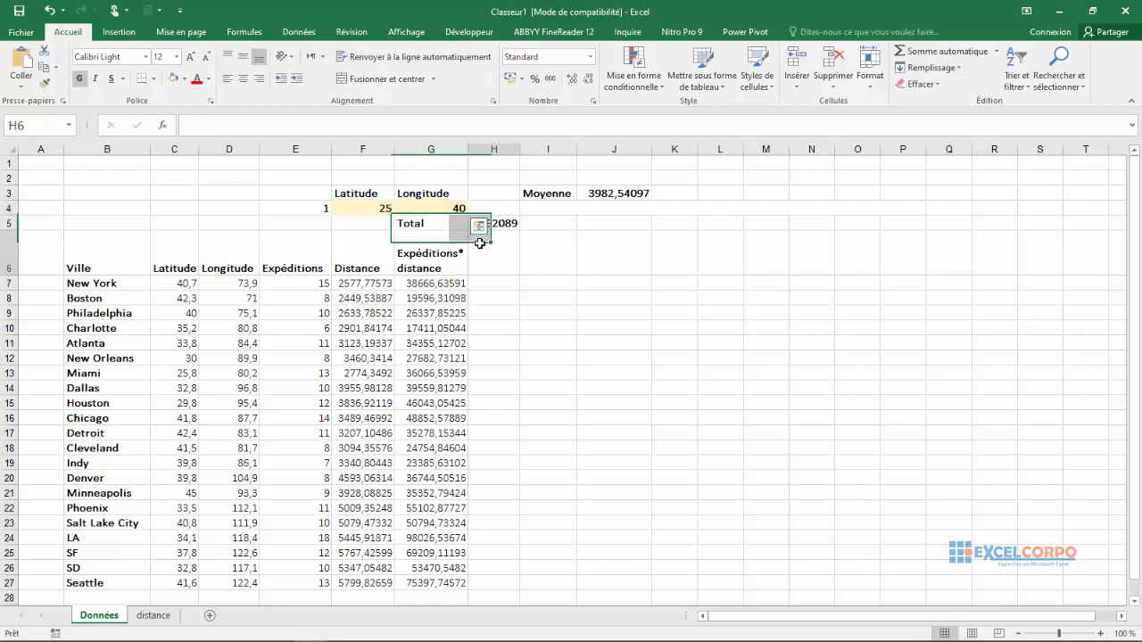
left_click(411, 196)
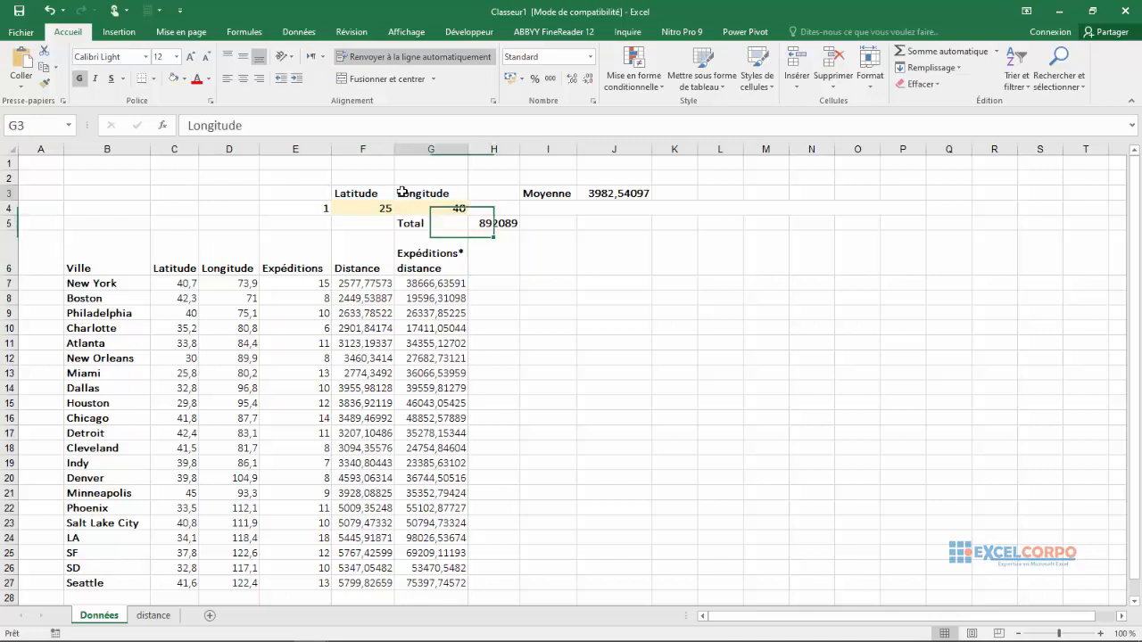
left_click(299, 32)
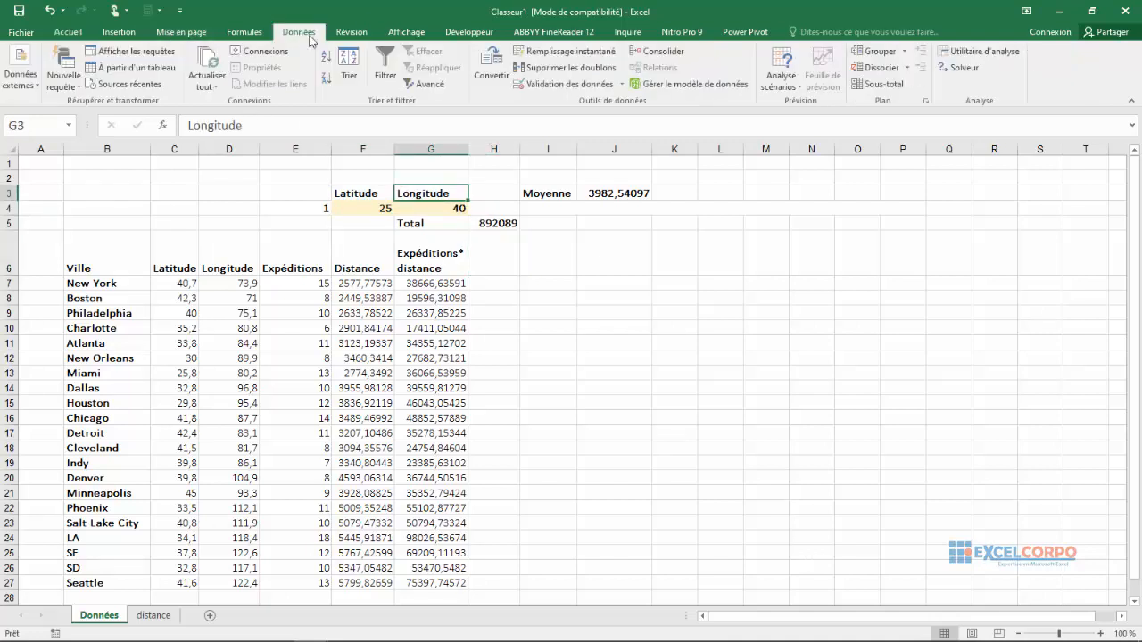
left_click(962, 72)
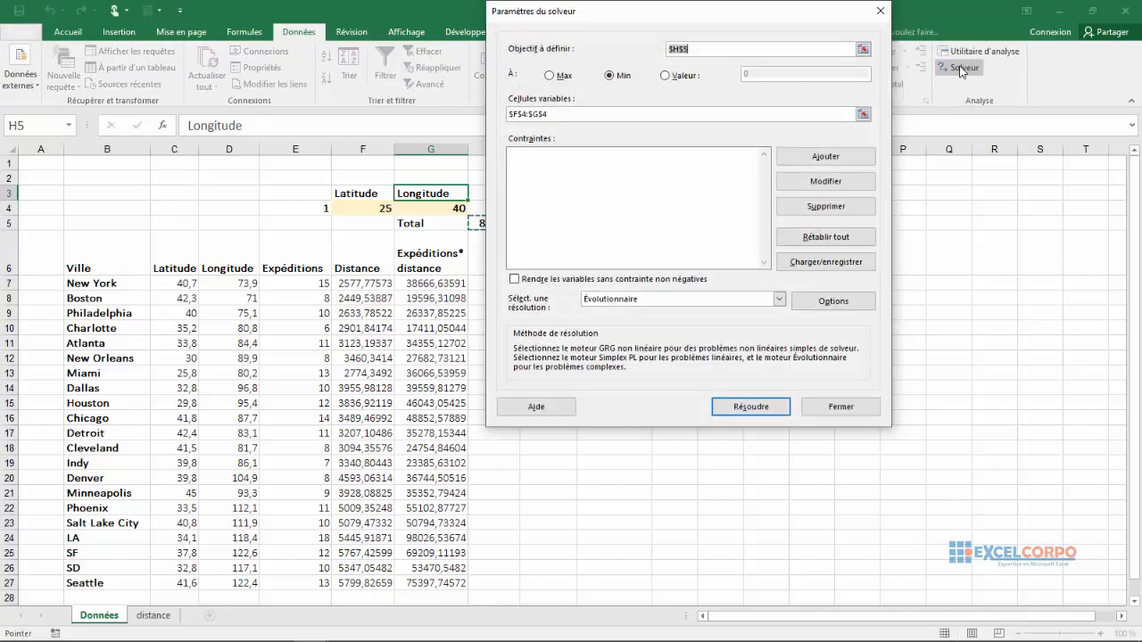
left_click(384, 628)
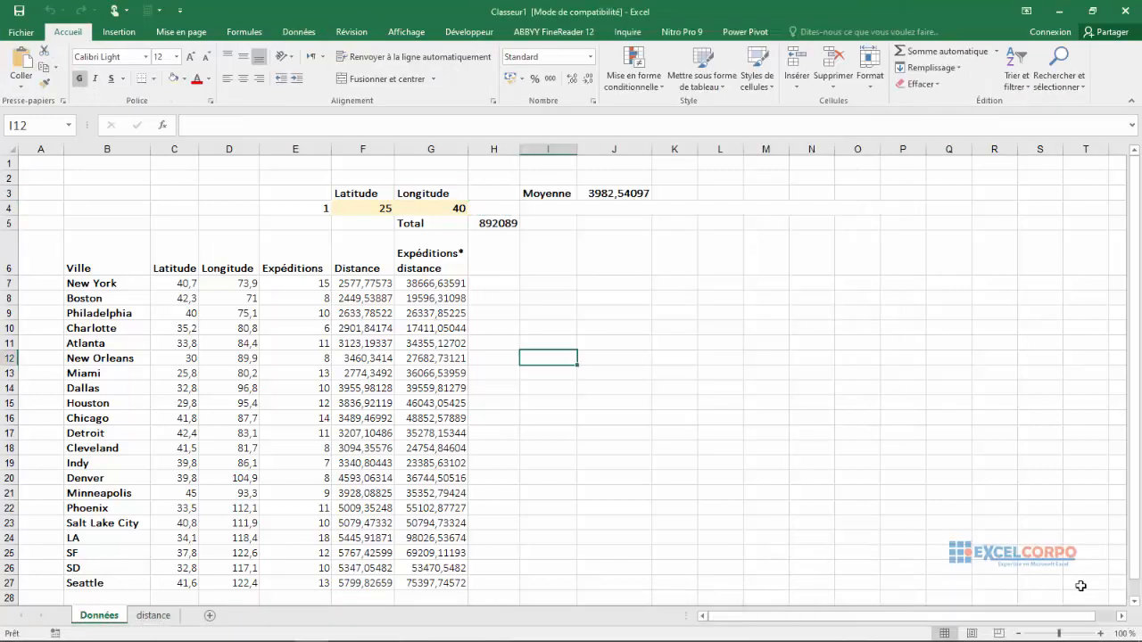
Open the Solver and define total cell H5 as the objective, with Min as the target
left_click(301, 33)
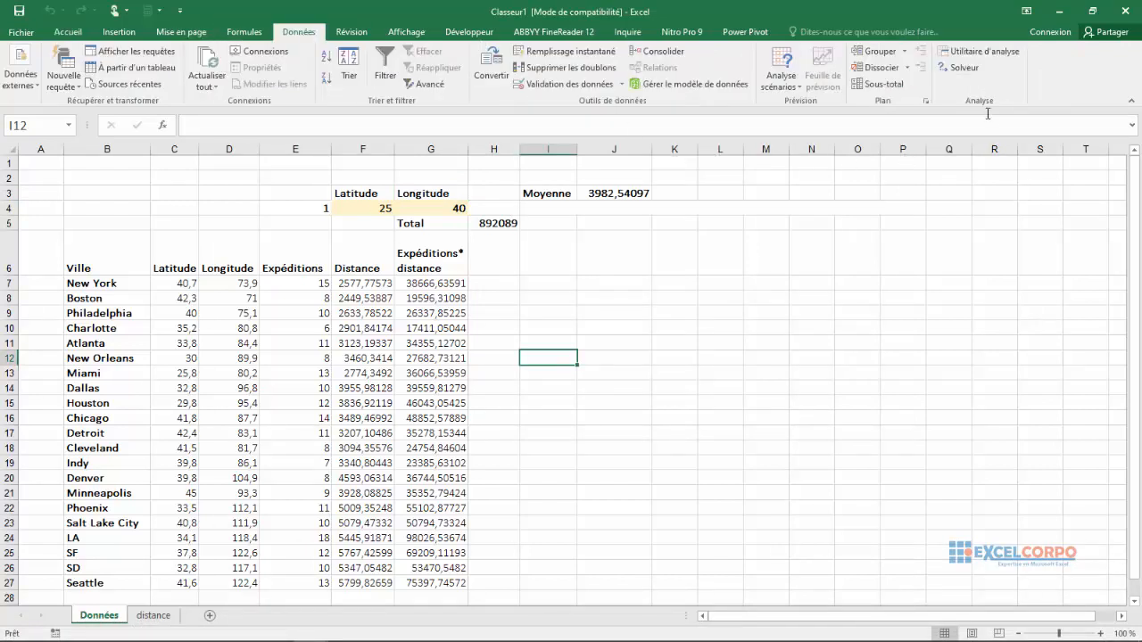
left_click(964, 71)
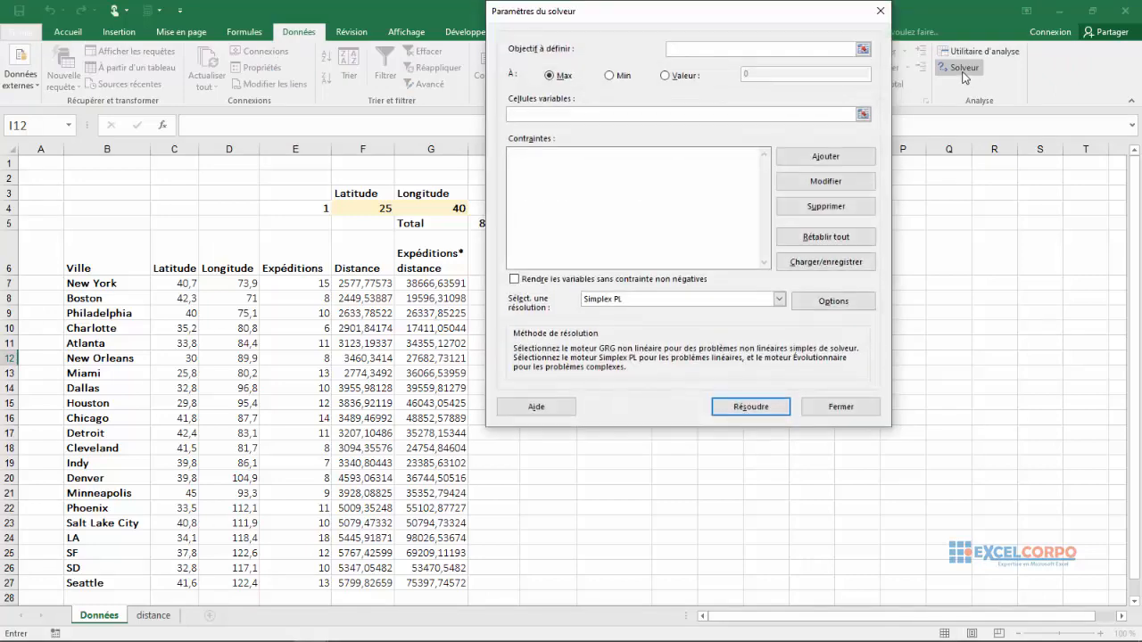
left_click_drag(658, 10, 789, 69)
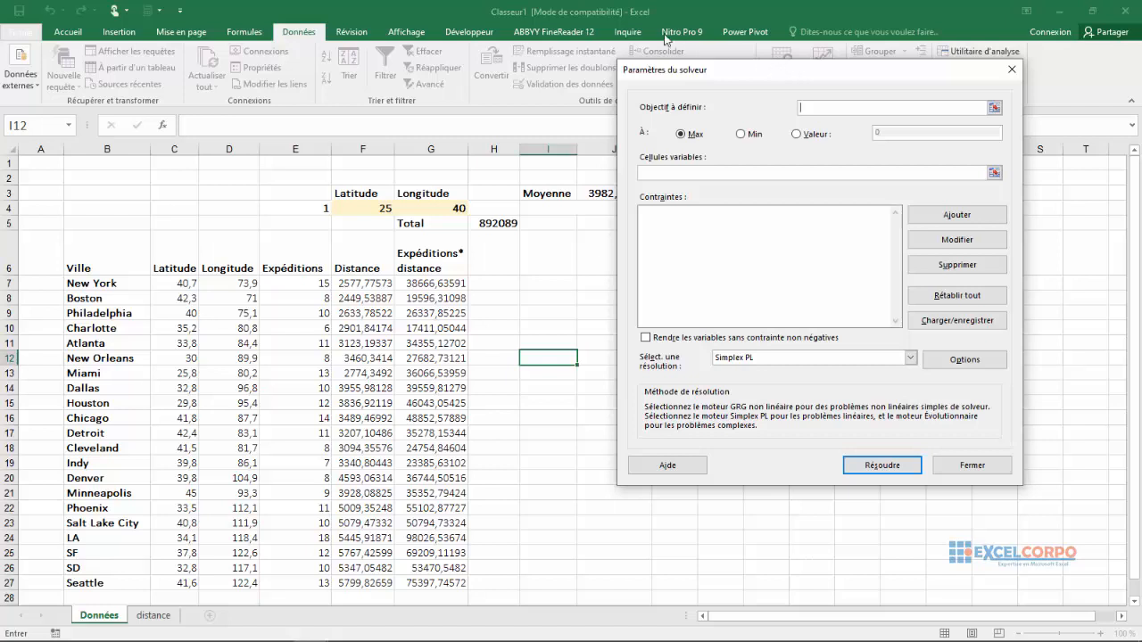
left_click(995, 108)
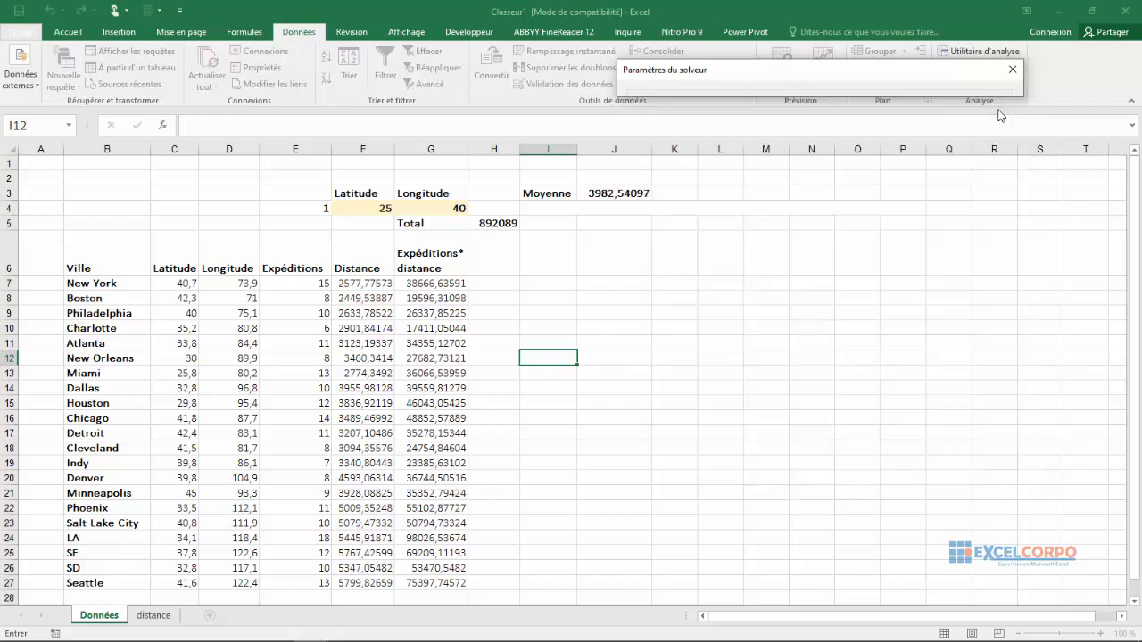
left_click(496, 224)
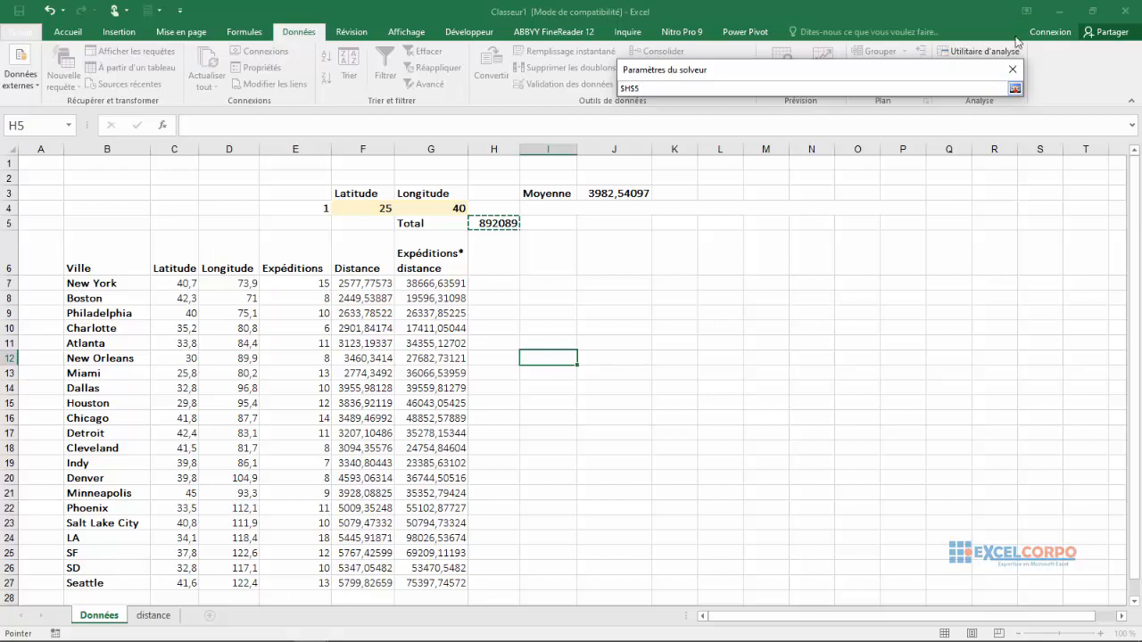
left_click(1015, 89)
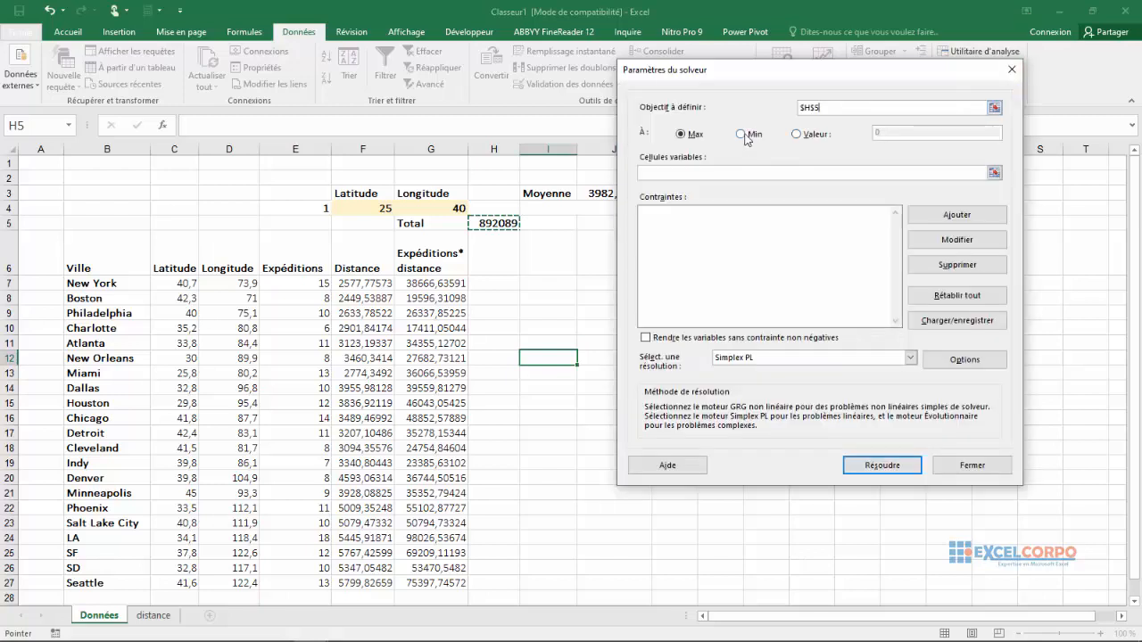
left_click(745, 136)
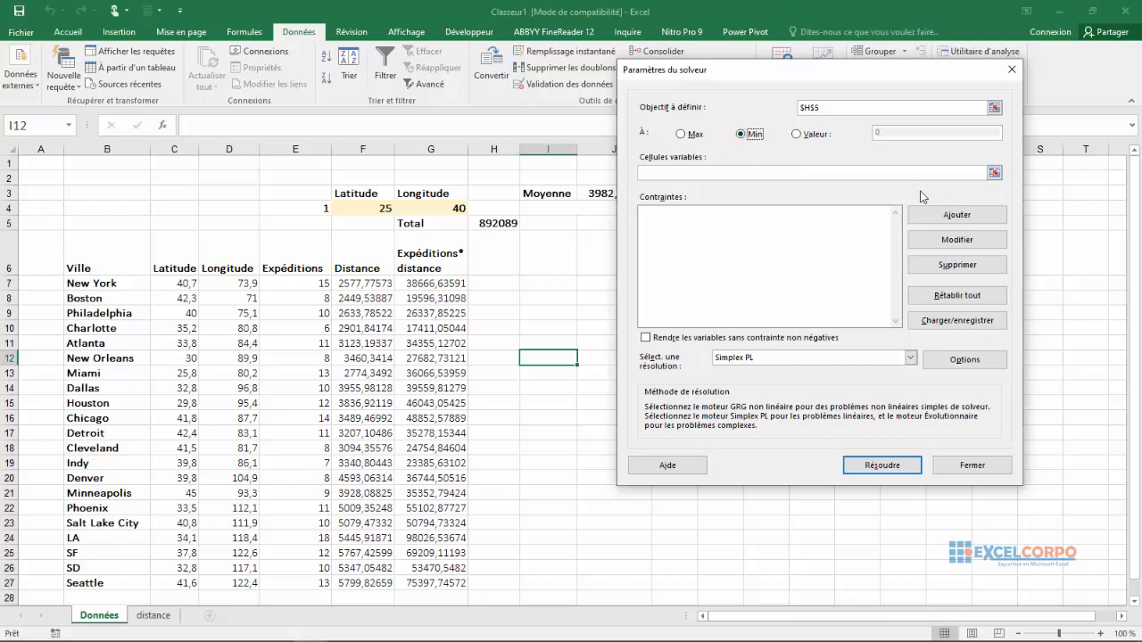
Set the Solver's variable cells to the trial latitude and longitude, $F$4:$G$4
left_click(994, 173)
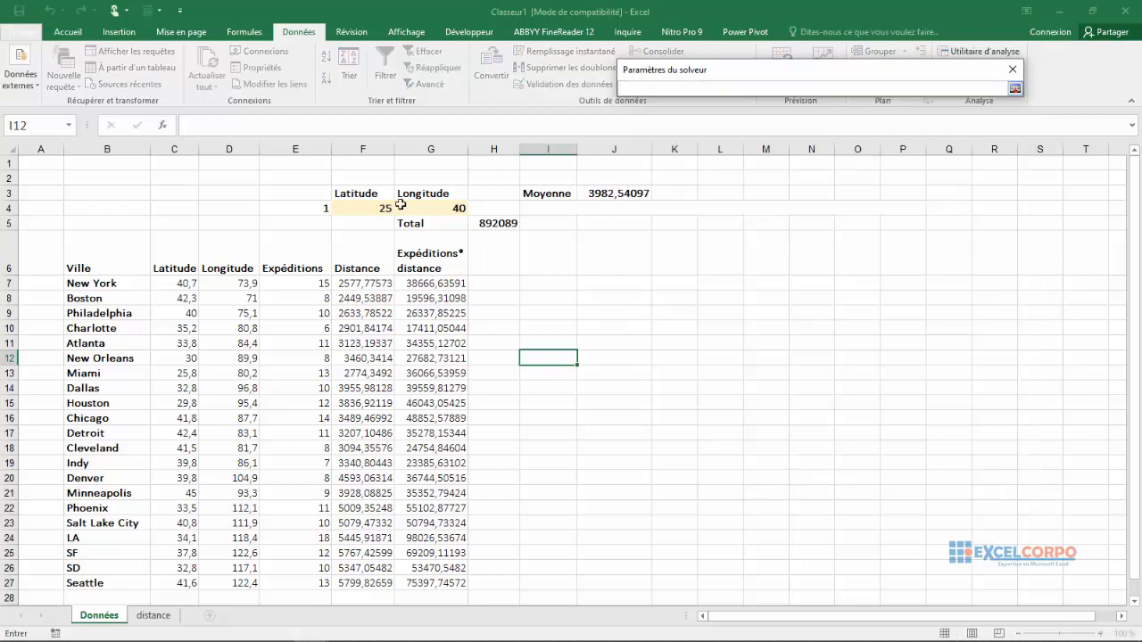
left_click_drag(377, 208, 428, 208)
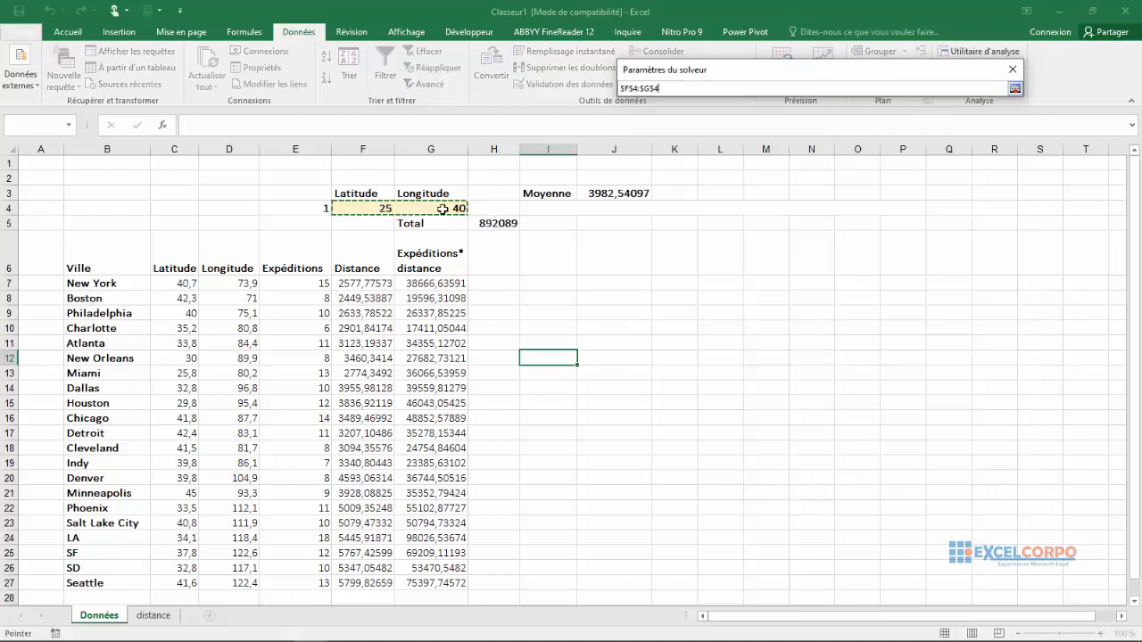
left_click(1014, 89)
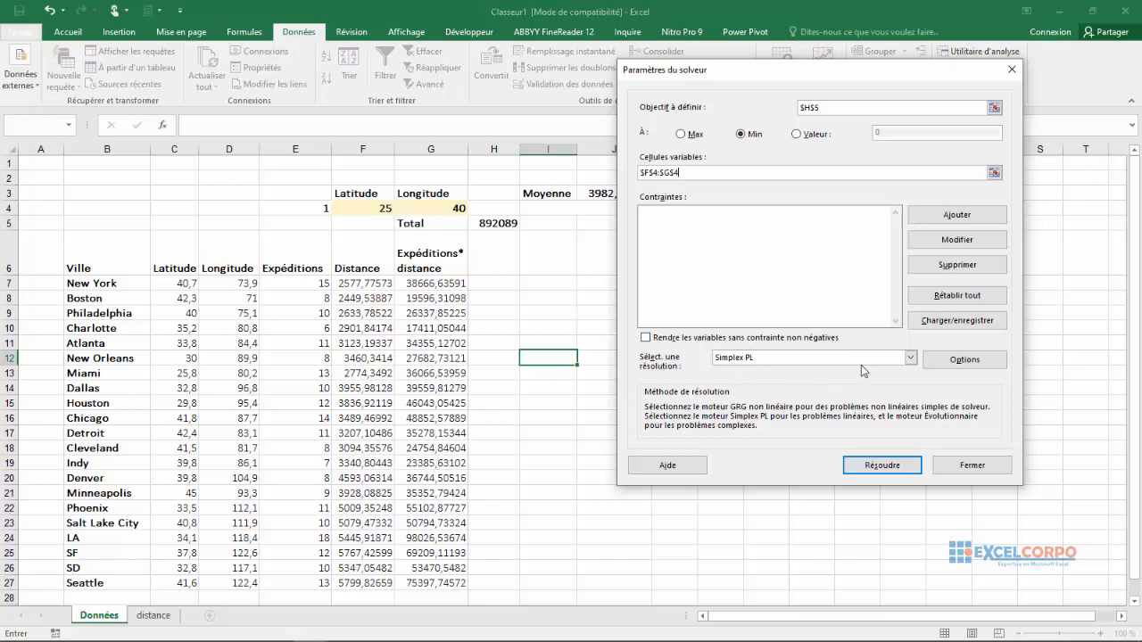
Choose GRG non linéaire as the solving method, solve the model and keep the Solver solution
left_click(911, 357)
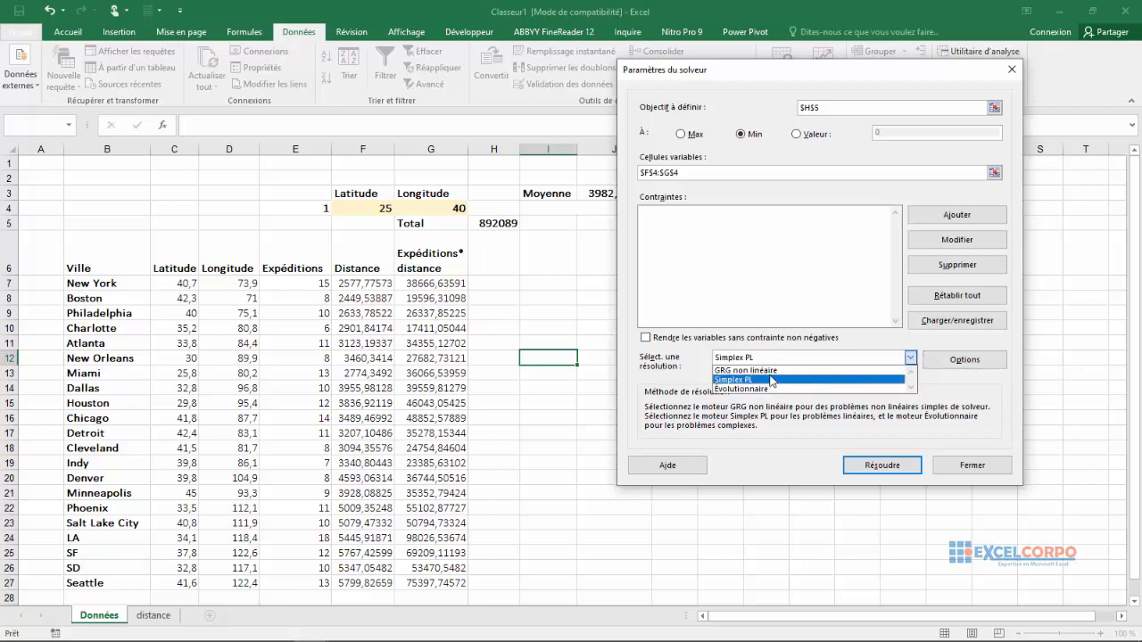
left_click(767, 371)
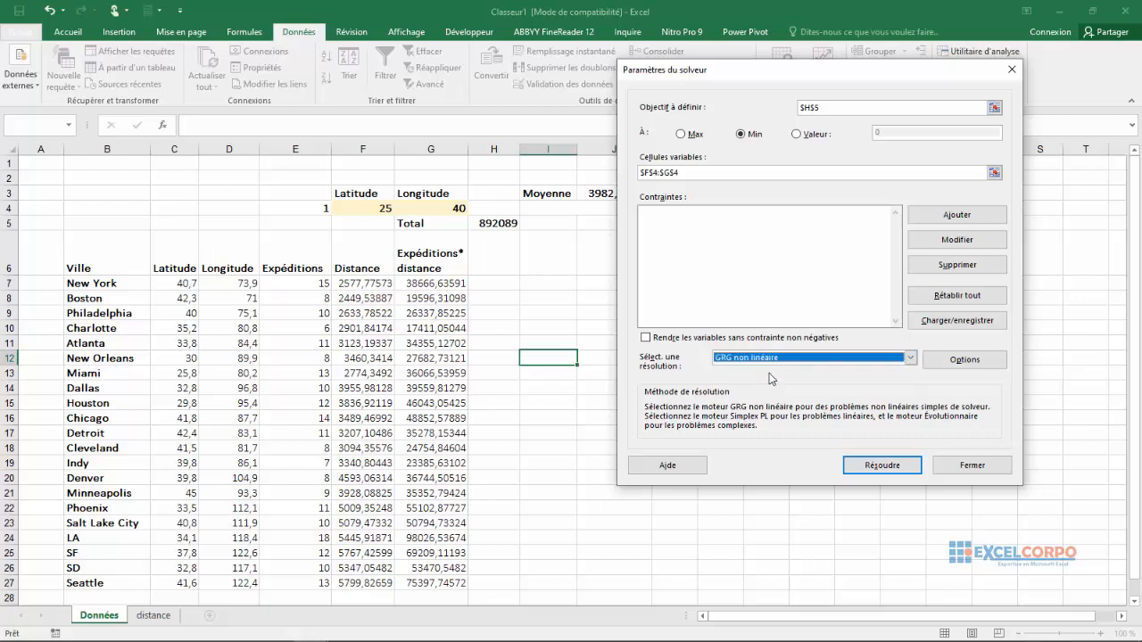
left_click(870, 469)
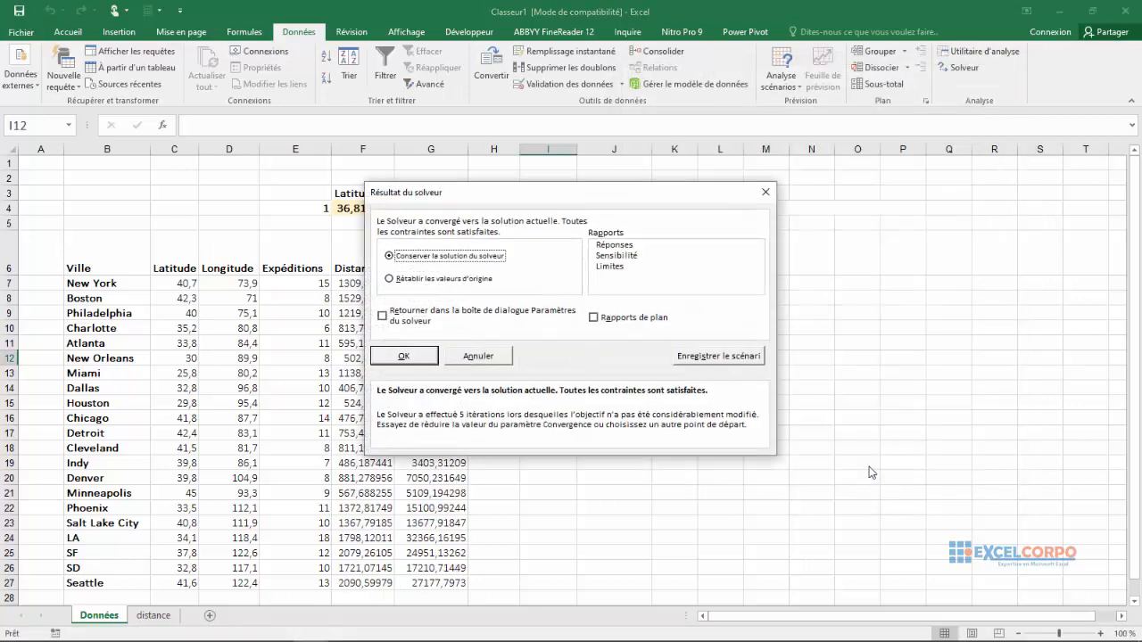
left_click_drag(524, 203, 749, 194)
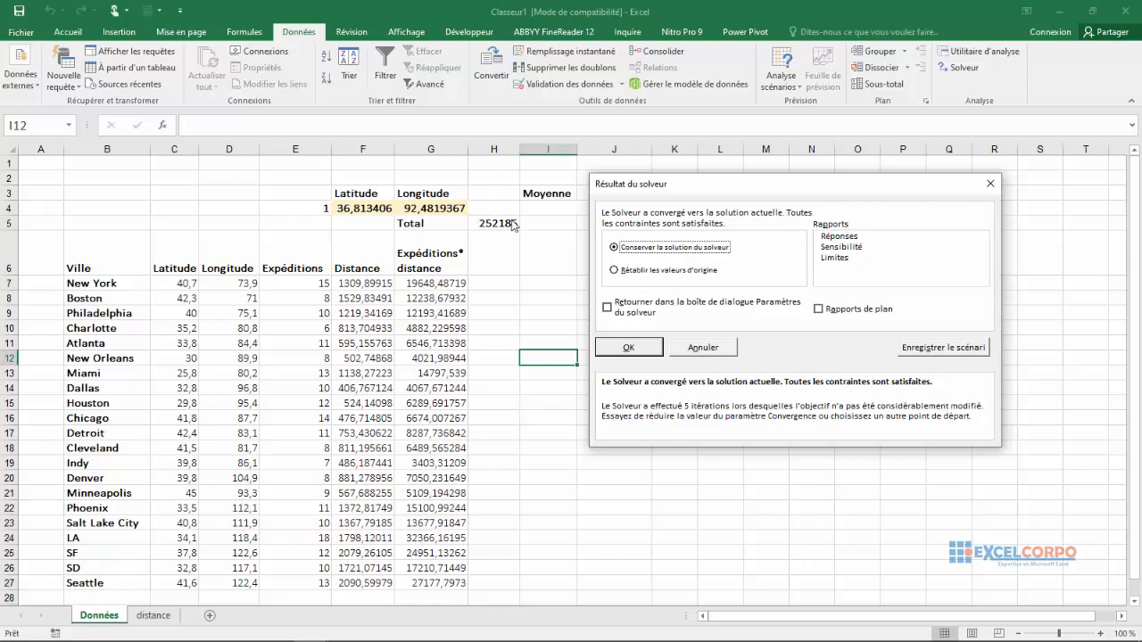
left_click(641, 351)
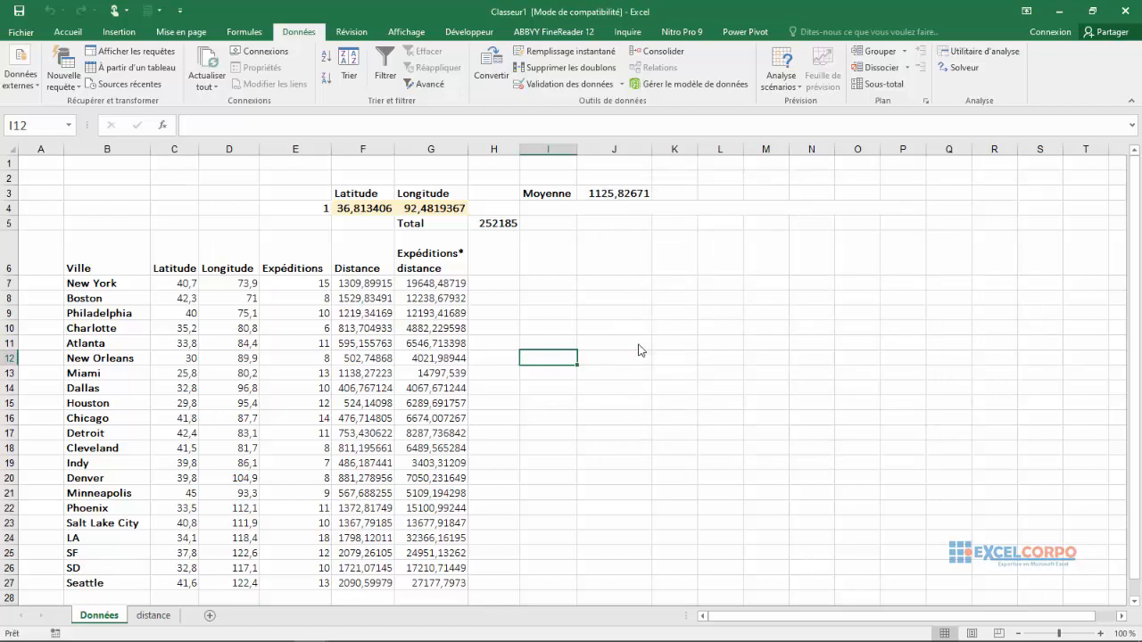
Review the solved latitude in F4, the longitude in G4 and the total weighted distance in H5
left_click(377, 208)
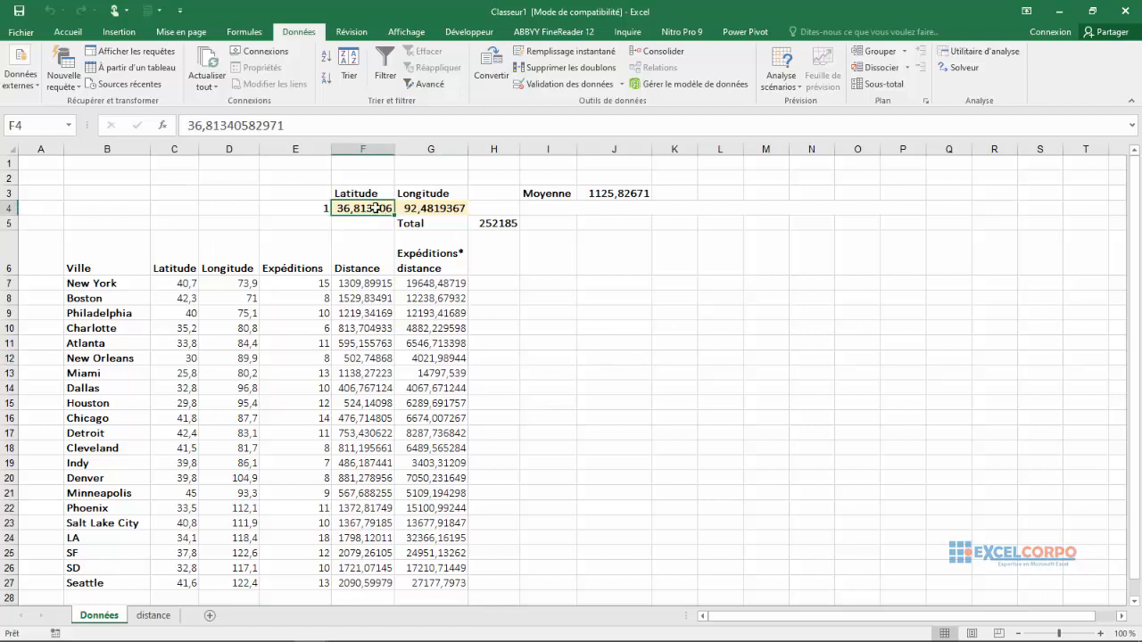
left_click(430, 204)
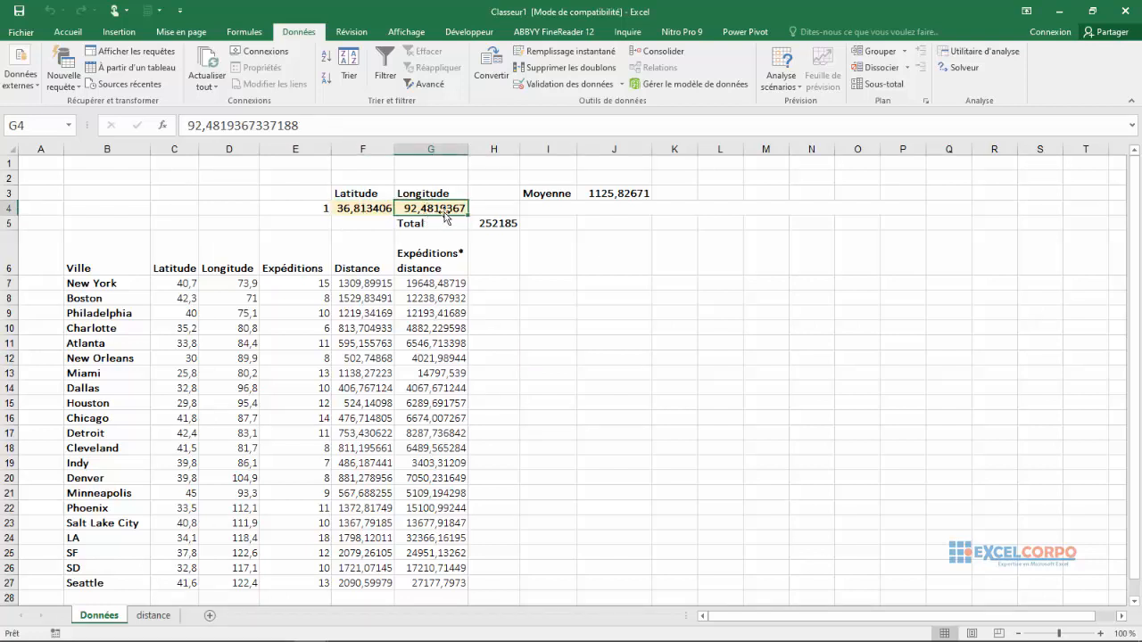
left_click(502, 223)
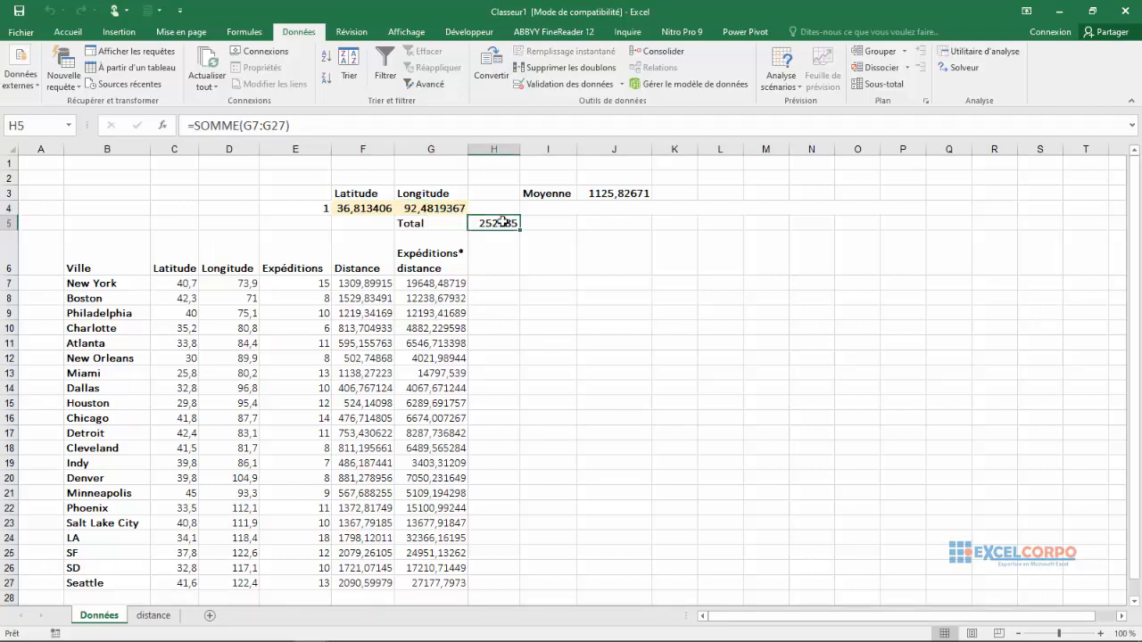
left_click(611, 220)
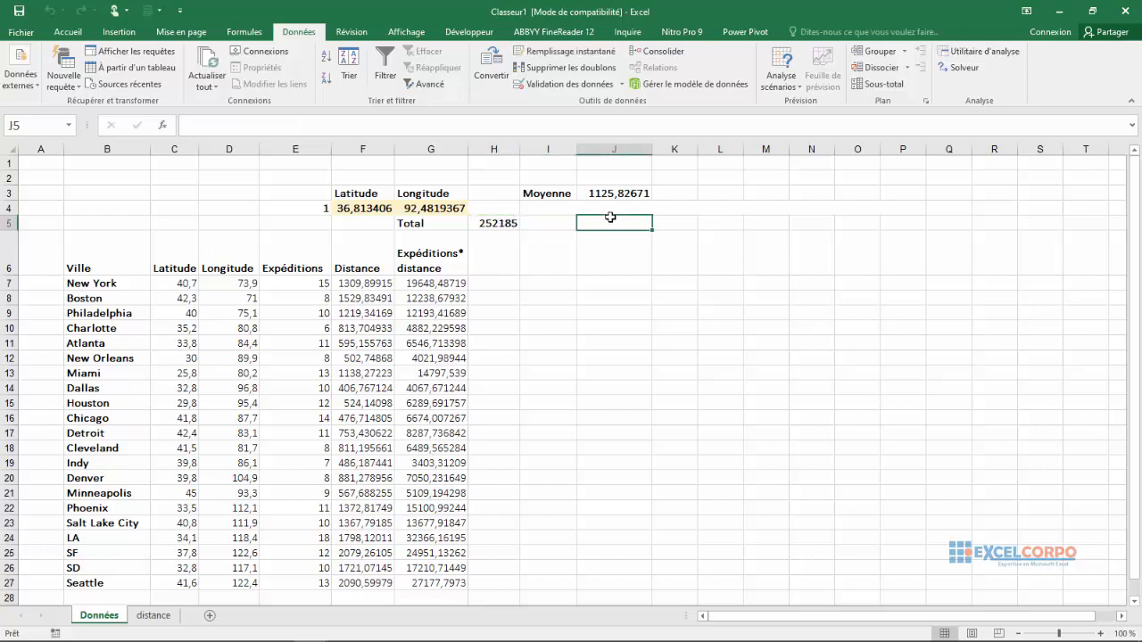